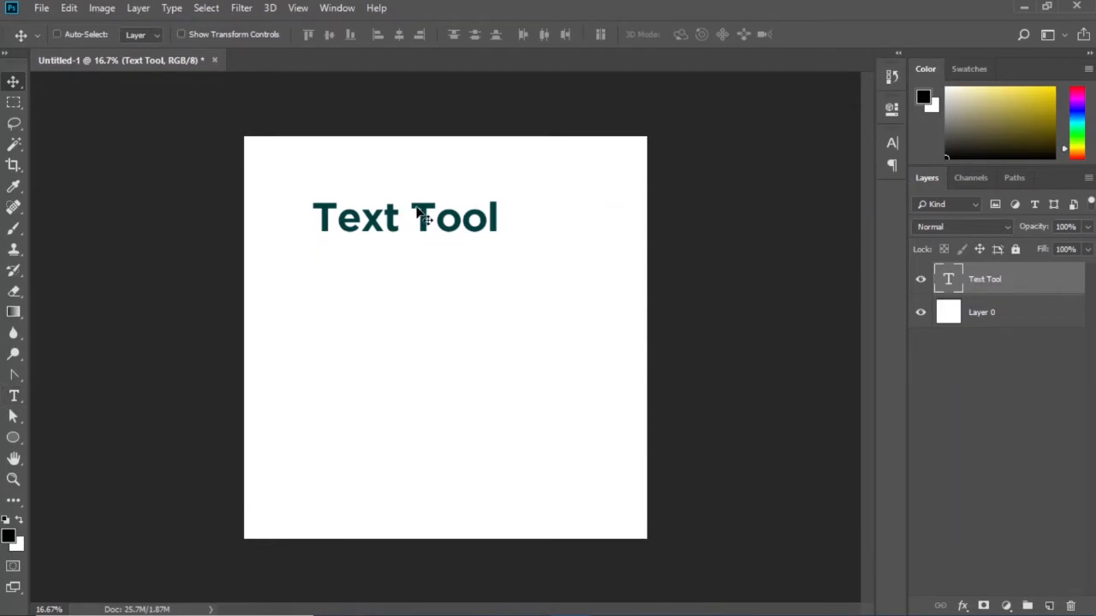
Add a second "Text Tool" text line just below the existing one and align their left edges.
left_click(14, 399)
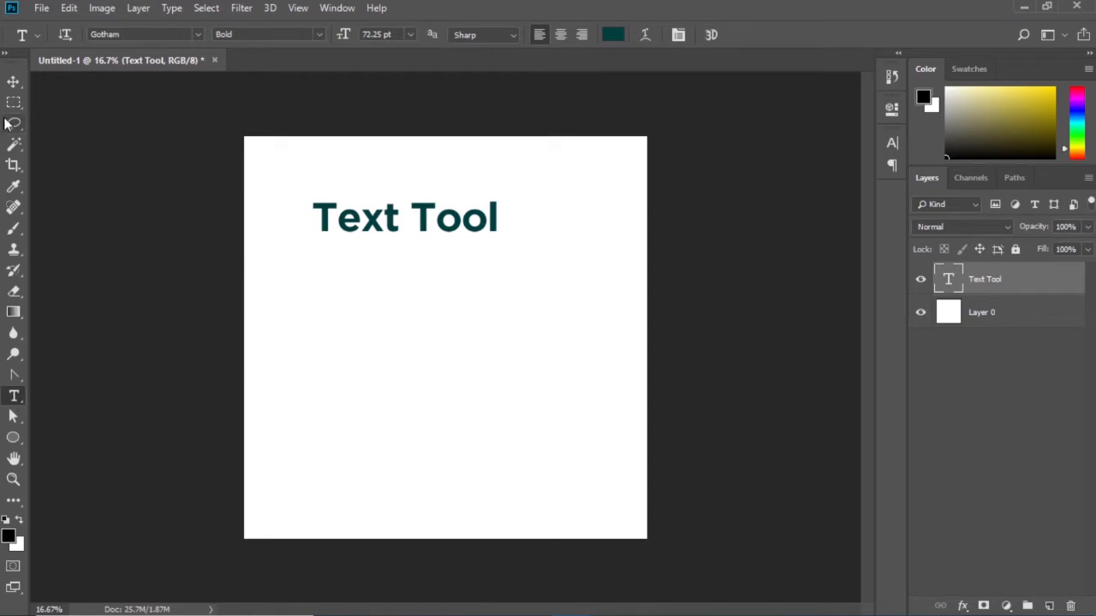
left_click(13, 81)
key("t")
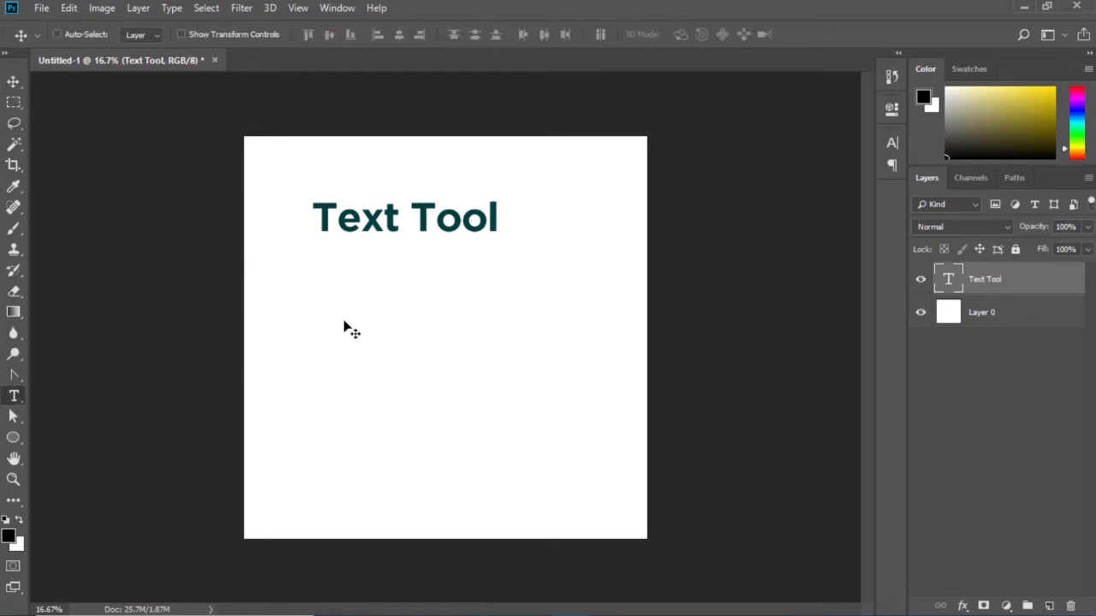
left_click(323, 265)
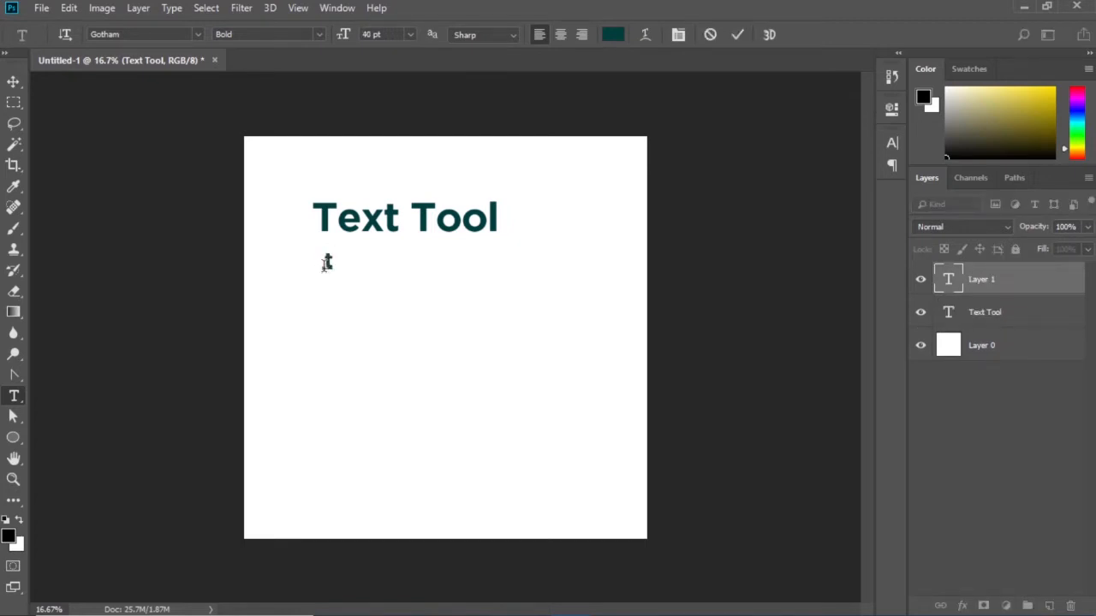
type("Text Tool")
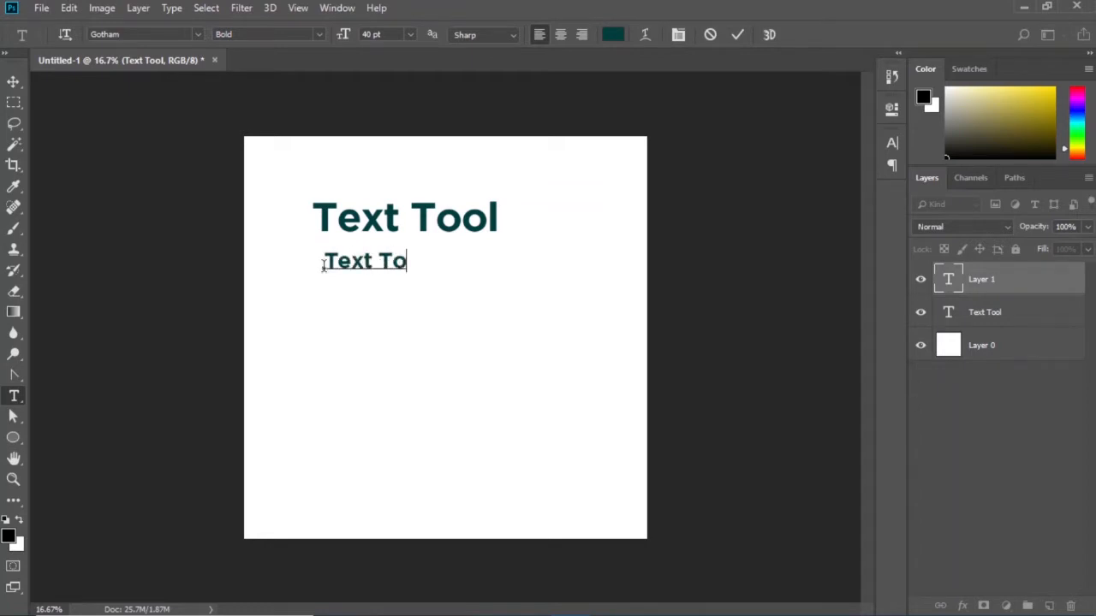
left_click(19, 81)
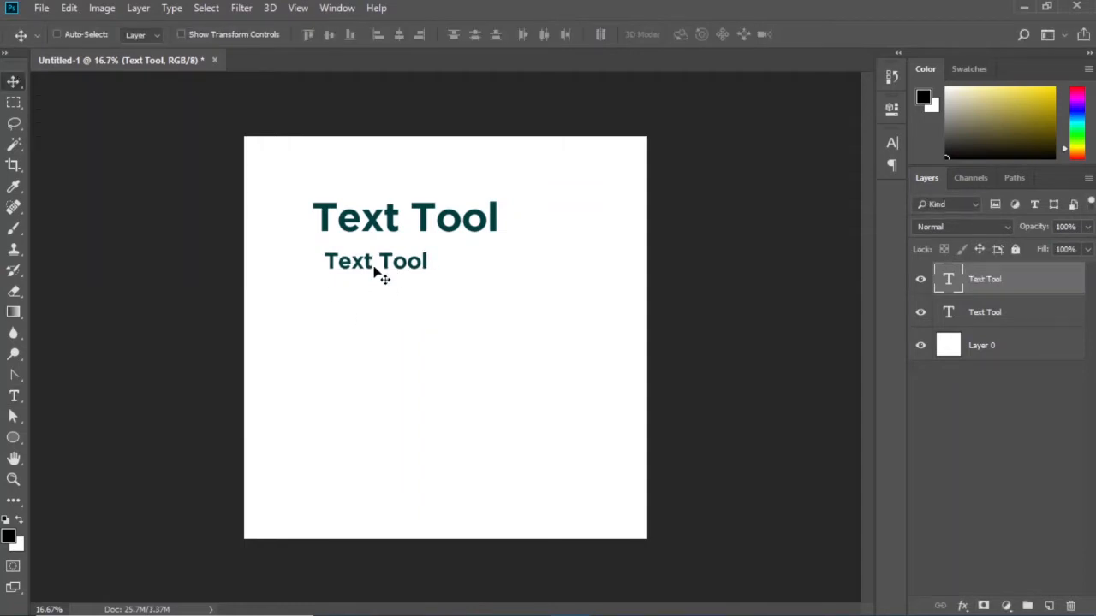
mouse_move(373, 268)
left_mouse_down()
mouse_move(374, 223)
mouse_move(365, 272)
left_mouse_up()
Try stretching and skewing the lower text line out of proportion with Free Transform, and undo the transformation.
key("ctrl")
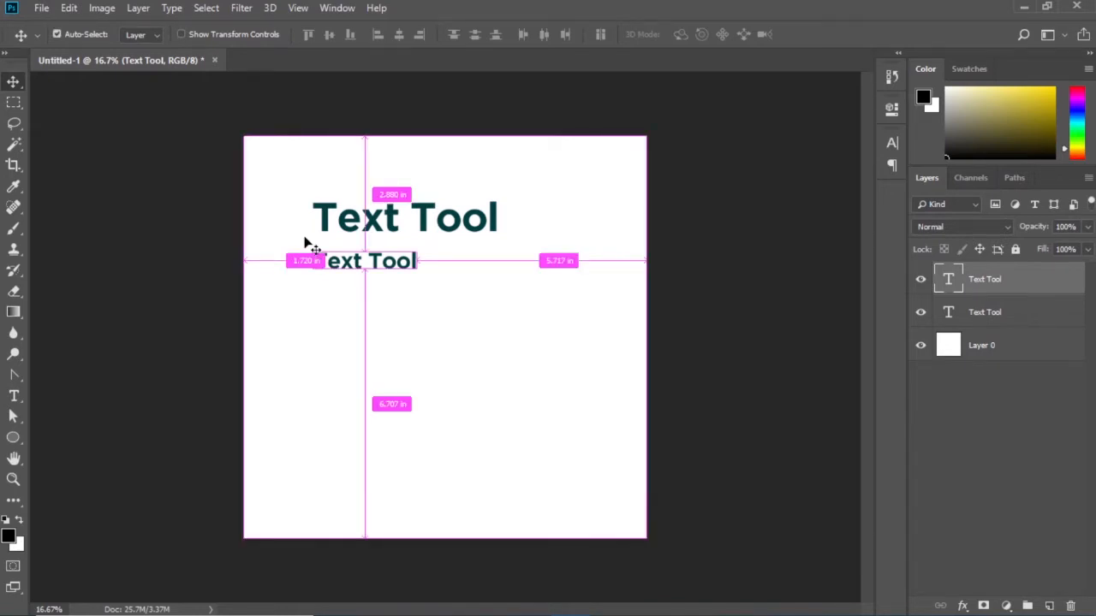
key("ctrl+t")
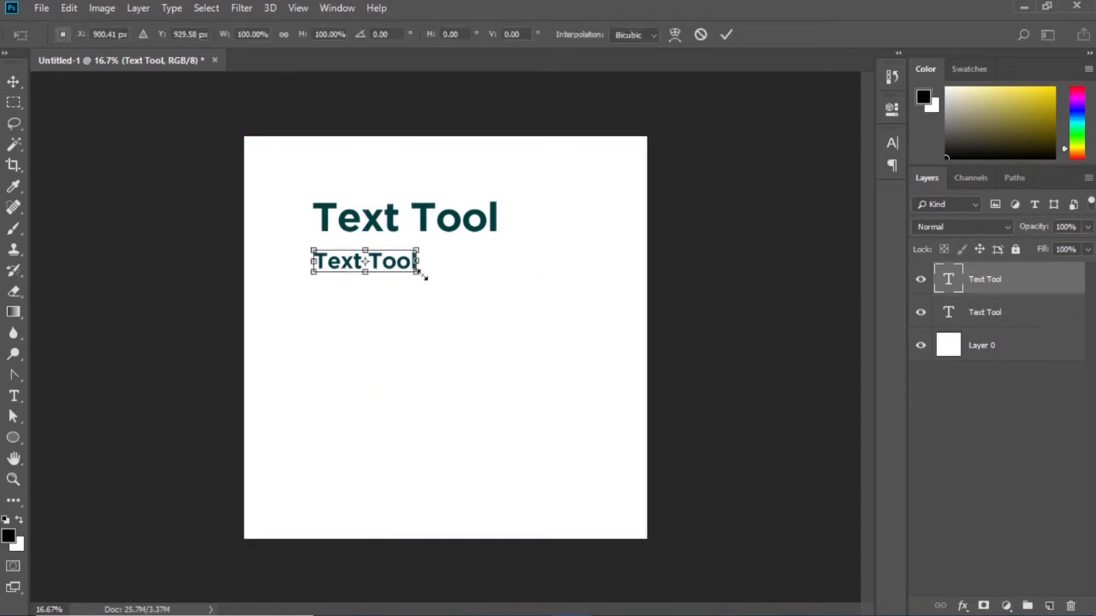
left_click_drag(423, 277, 526, 325)
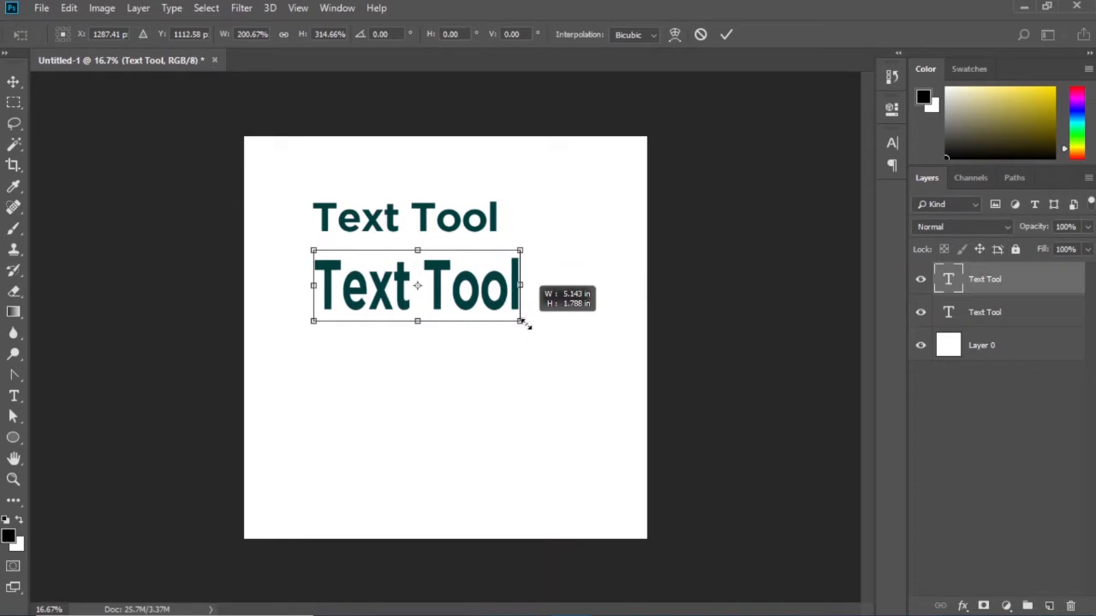
left_click_drag(525, 326, 558, 353)
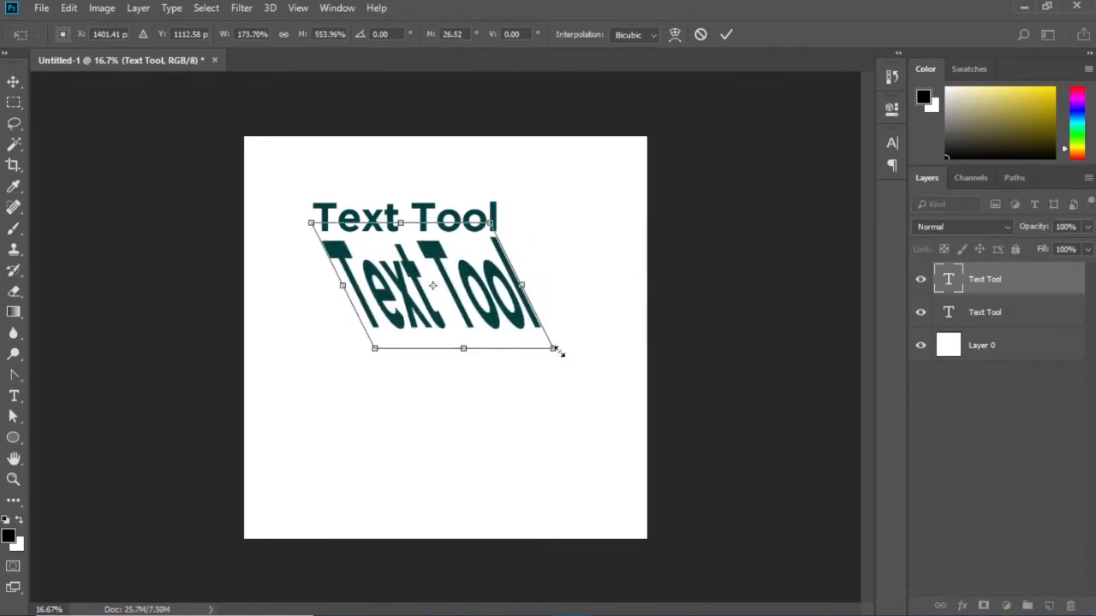
key("Return")
key("v")
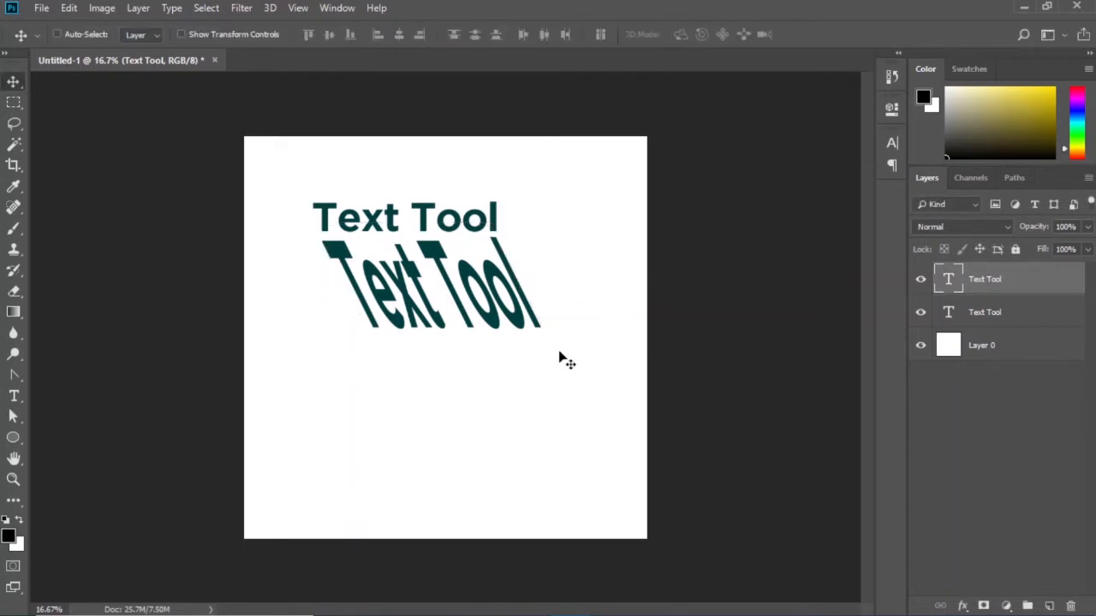
key("ctrl")
key("ctrl+z")
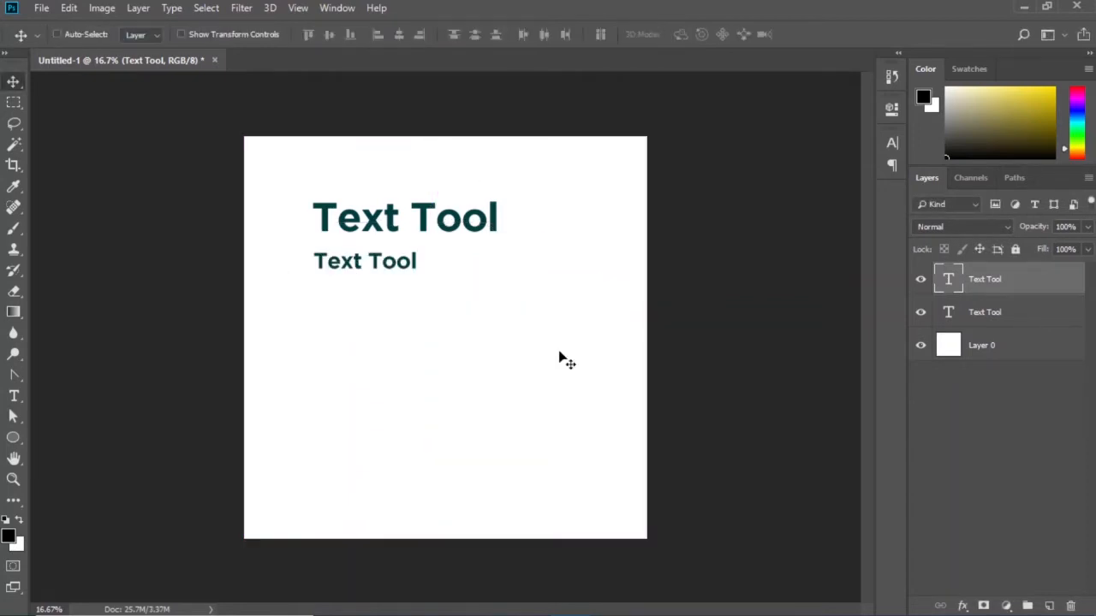
Free Transform the lower text line, scaling it proportionally to about 178% with its upper-left corner kept fixed.
key("ctrl")
key("ctrl+t")
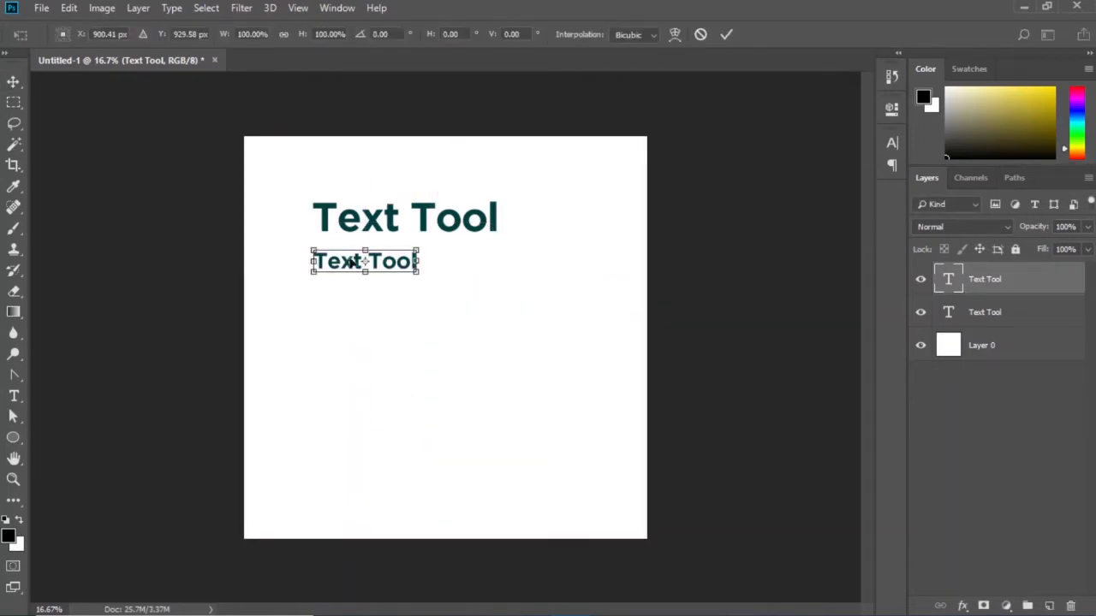
left_click_drag(422, 277, 499, 314)
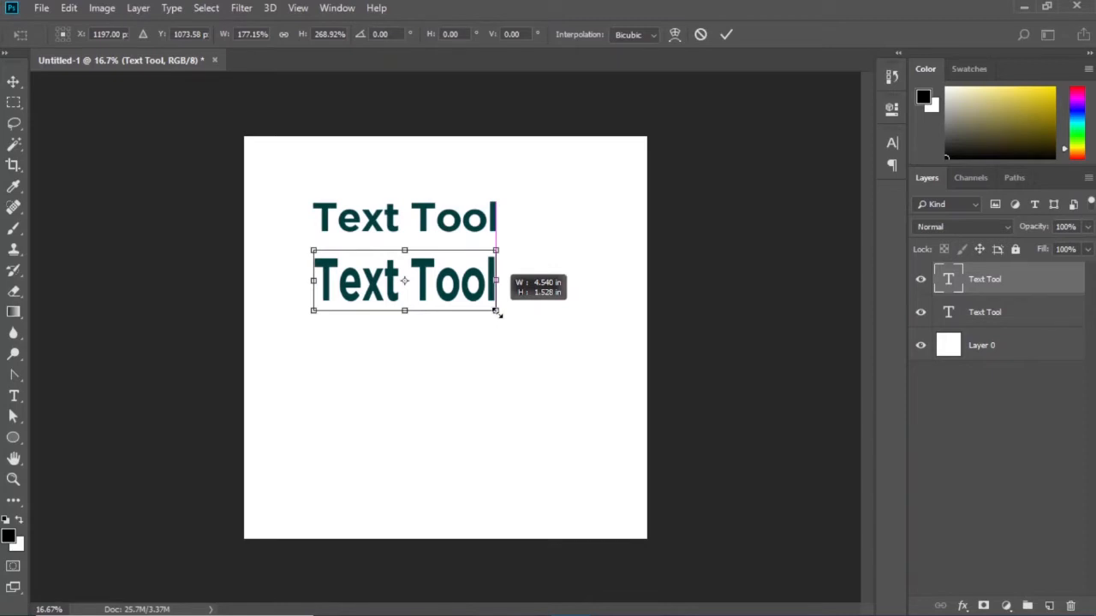
left_click_drag(499, 314, 496, 313)
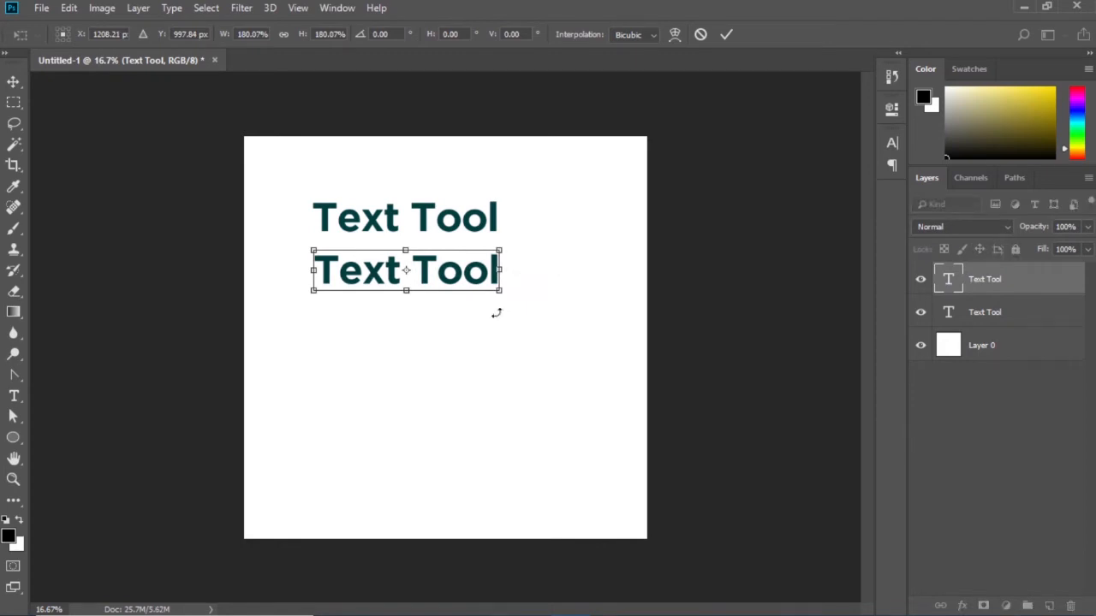
key("ctrl+z")
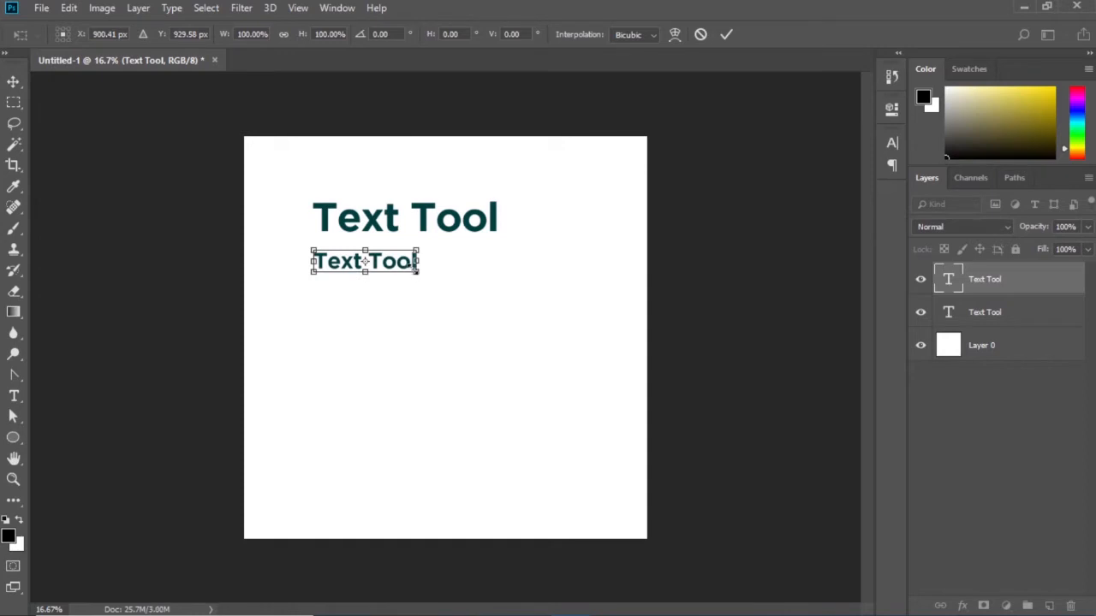
left_click_drag(418, 272, 492, 308)
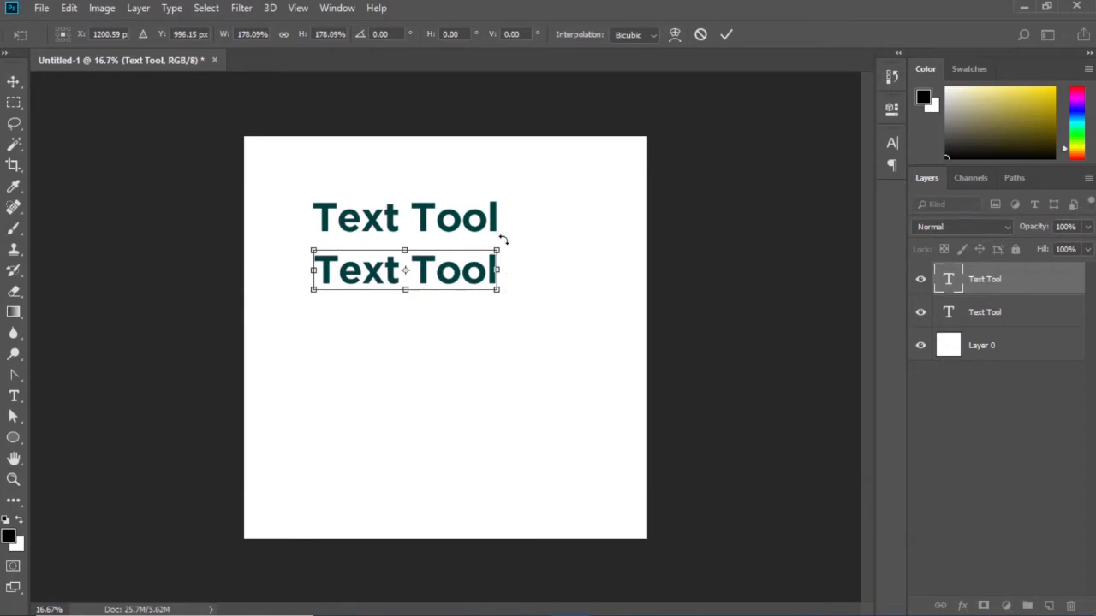
Scale the lower text line proportionally around its center to 184.87% and apply the transformation.
mouse_move(495, 252)
left_mouse_down()
mouse_move(537, 252)
mouse_move(415, 249)
mouse_move(512, 246)
left_mouse_up()
key("ctrl+z")
left_click_drag(502, 247, 579, 224)
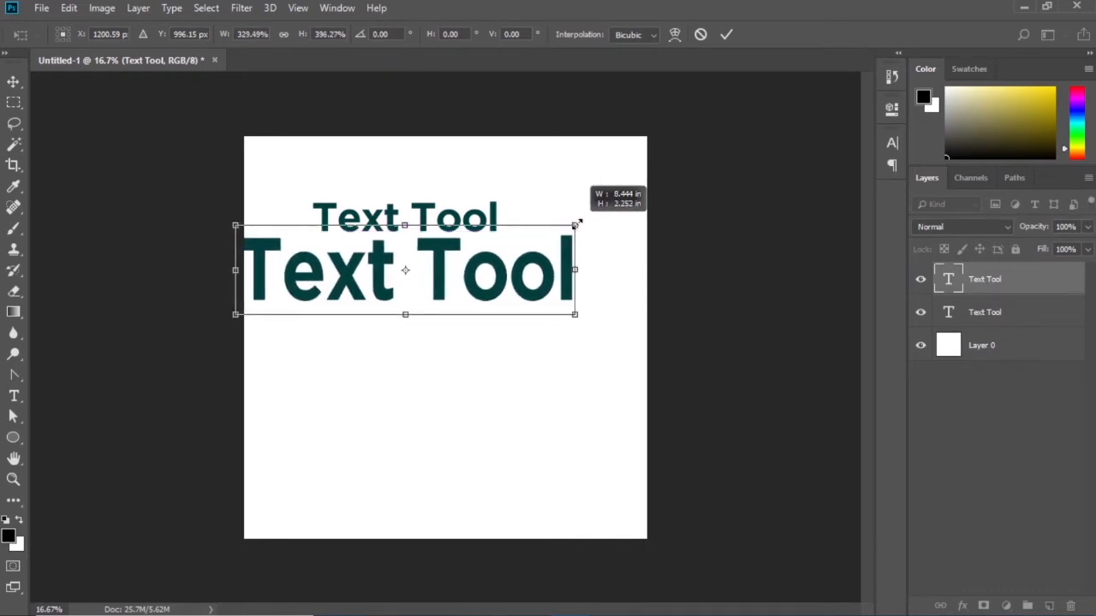
mouse_move(577, 222)
left_mouse_down()
mouse_move(528, 244)
mouse_move(498, 236)
mouse_move(579, 229)
left_mouse_up()
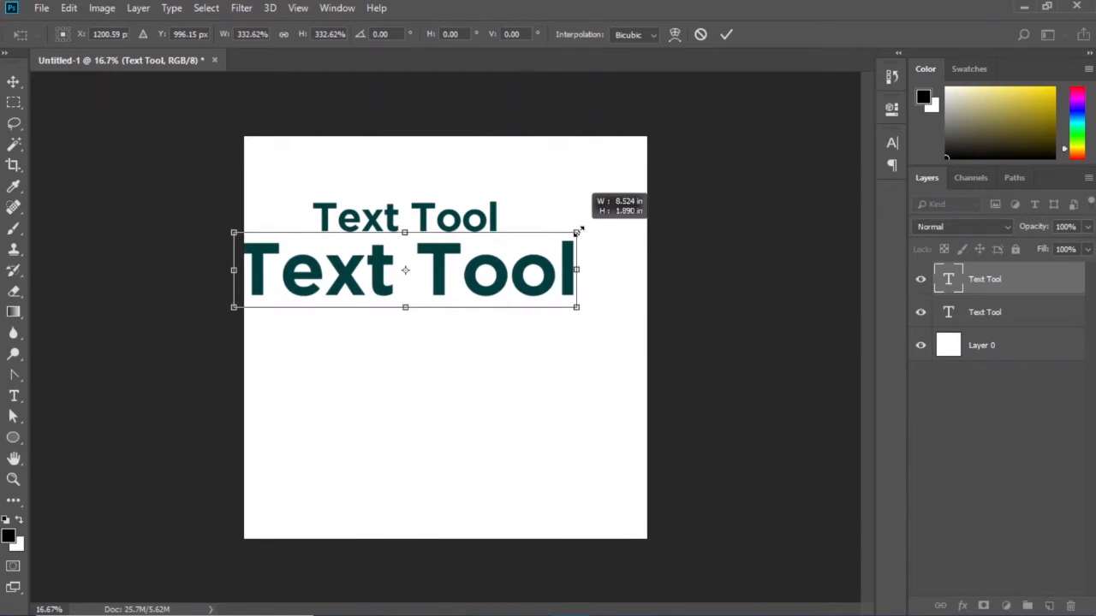
left_click_drag(577, 231, 577, 231)
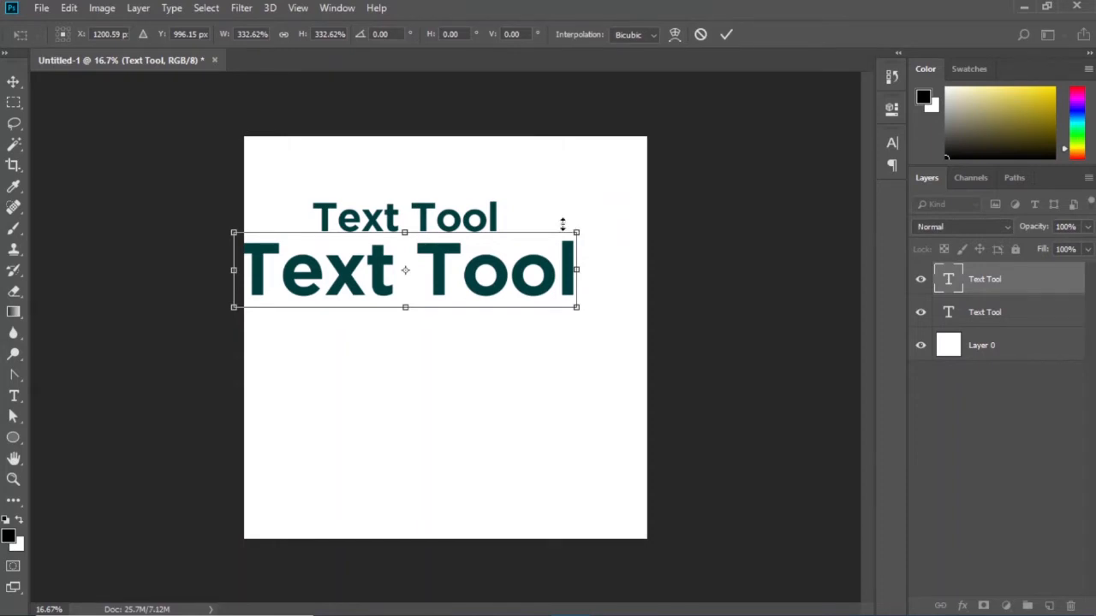
left_click_drag(576, 232, 501, 250)
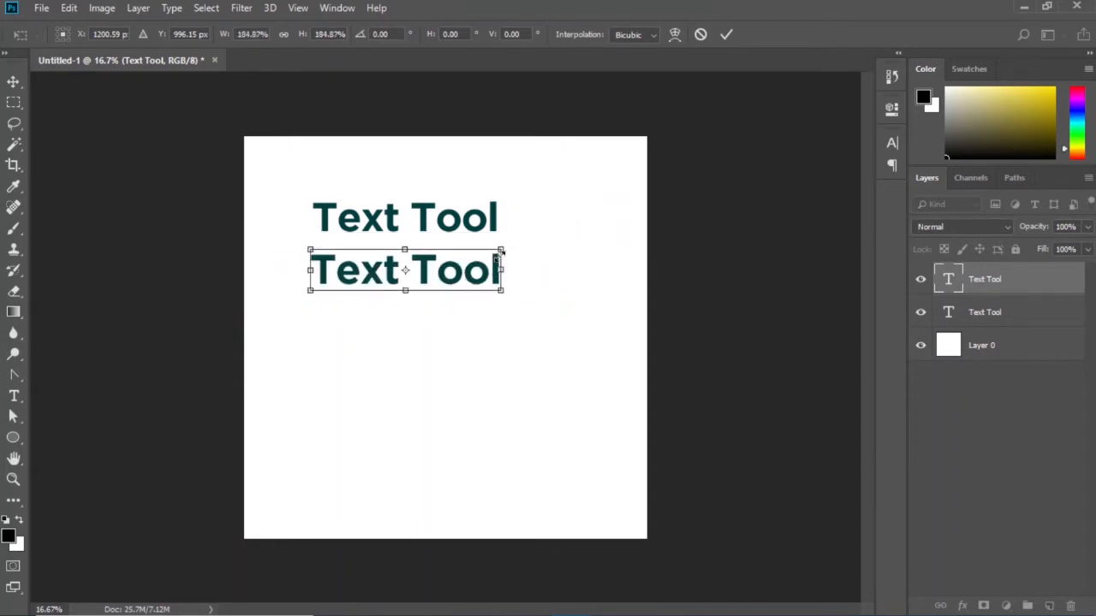
key("Return")
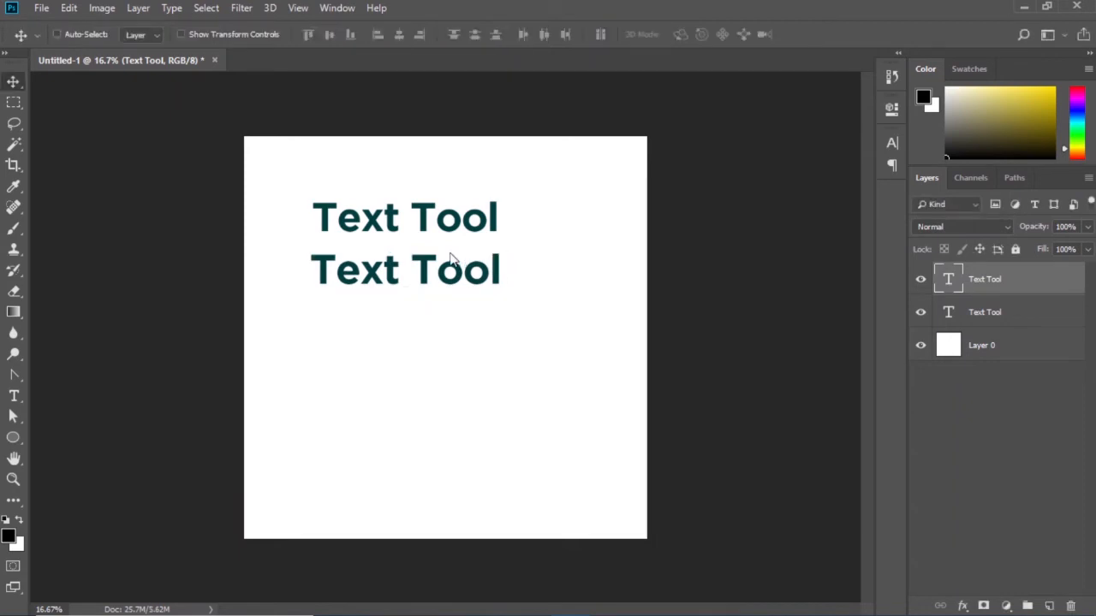
Expand the Character settings and close the whole Character and Paragraph group.
left_click(892, 143)
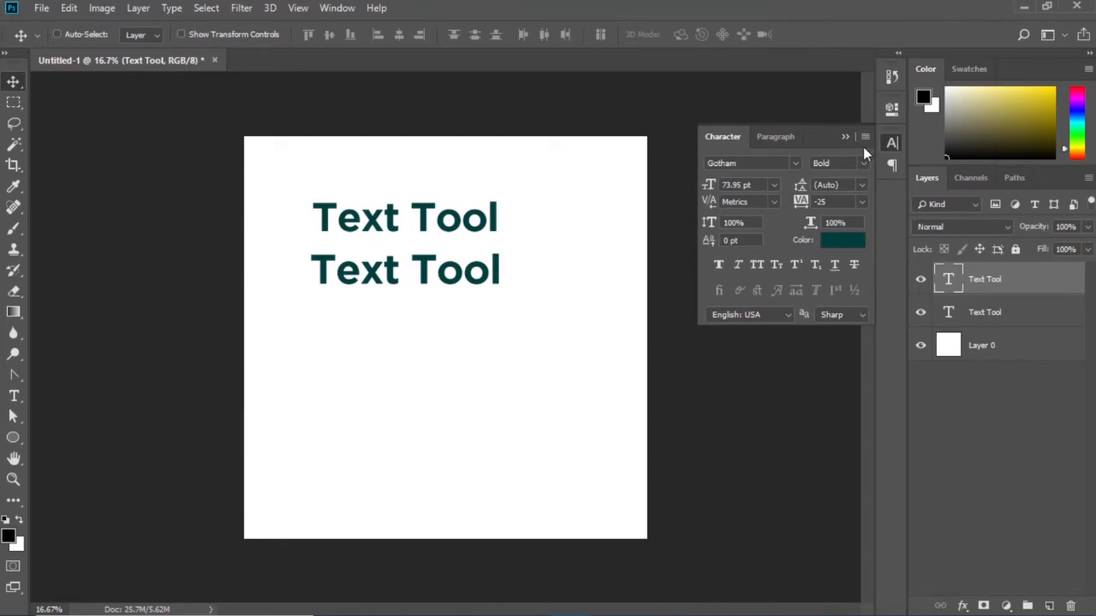
left_click(864, 136)
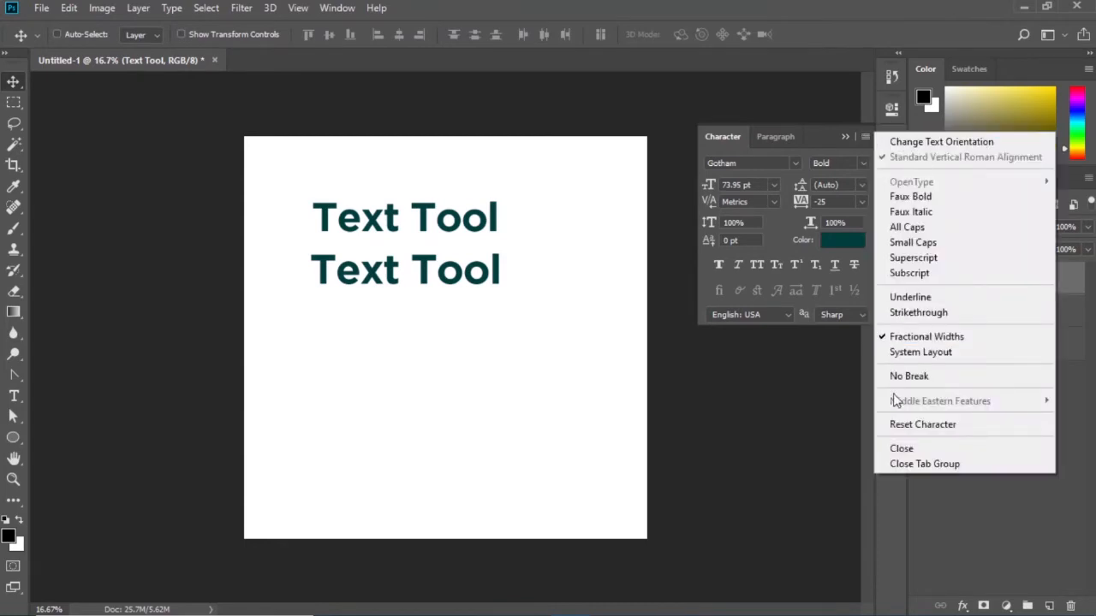
left_click(903, 464)
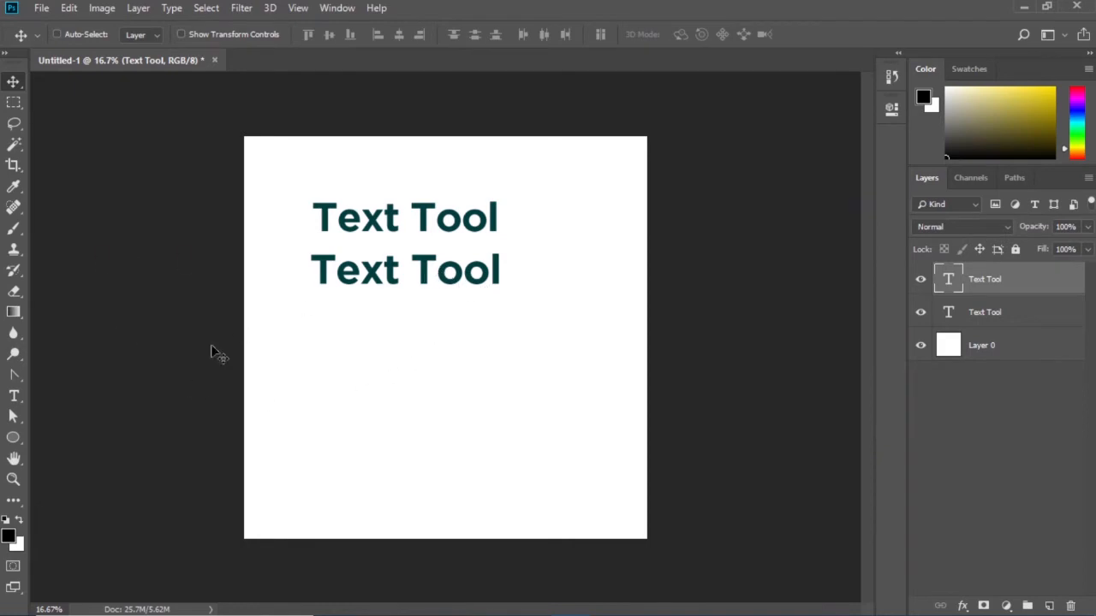
Activate the Type tool and bring back the Character and Paragraph settings for the lower text line.
left_click(14, 396)
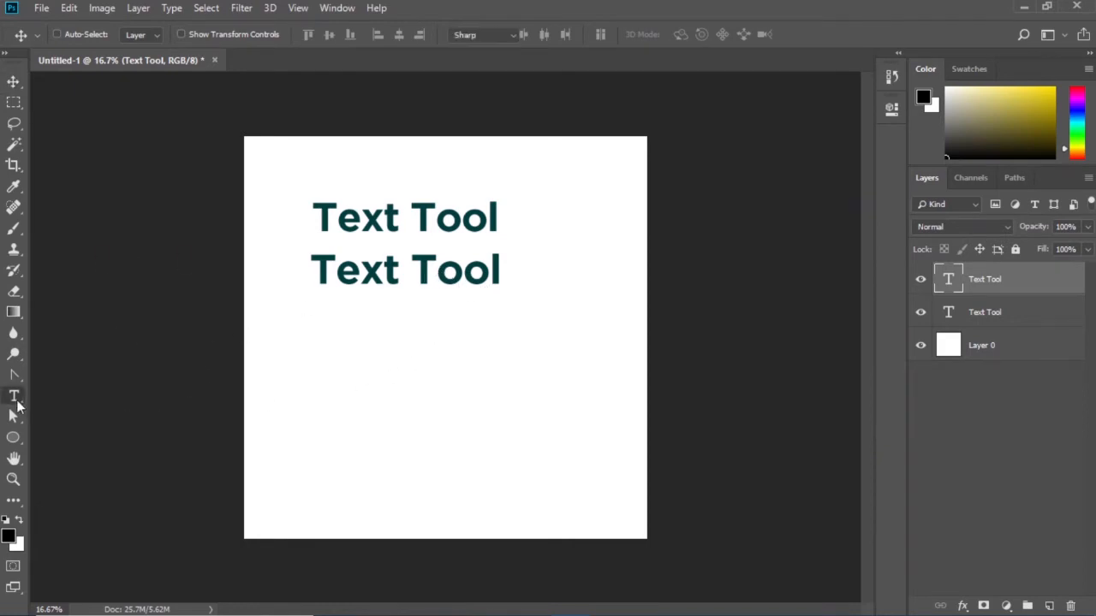
left_click(453, 276)
left_click(12, 83)
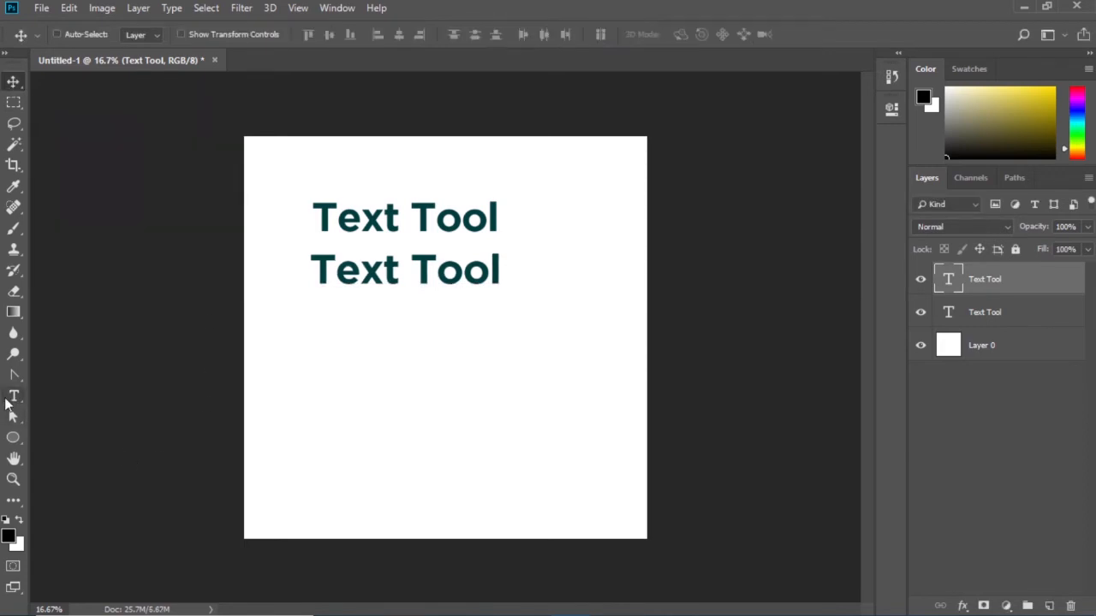
left_click(12, 398)
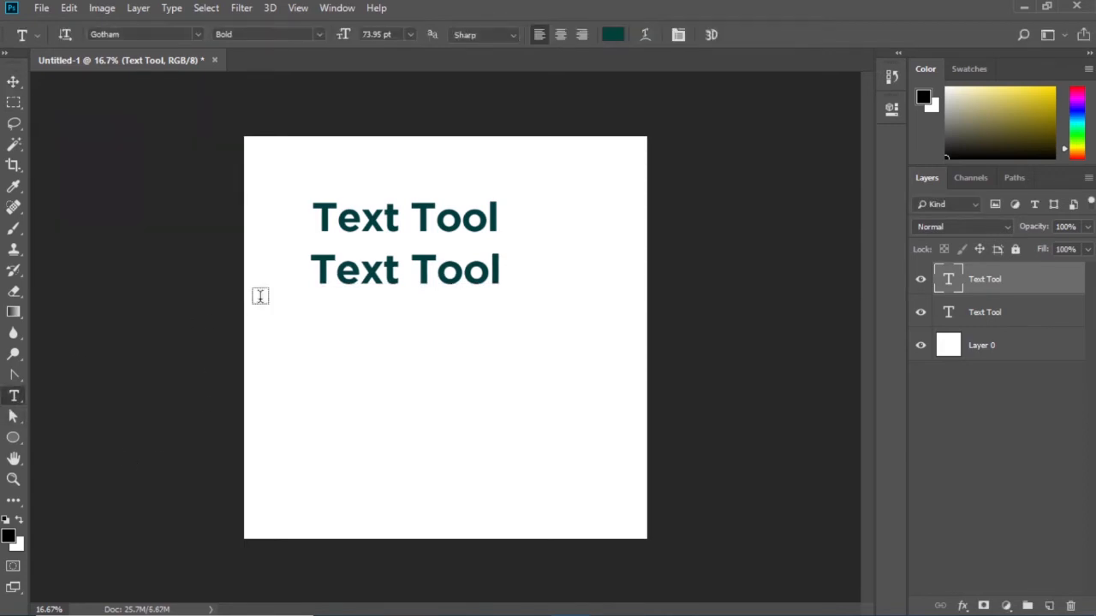
left_click(678, 35)
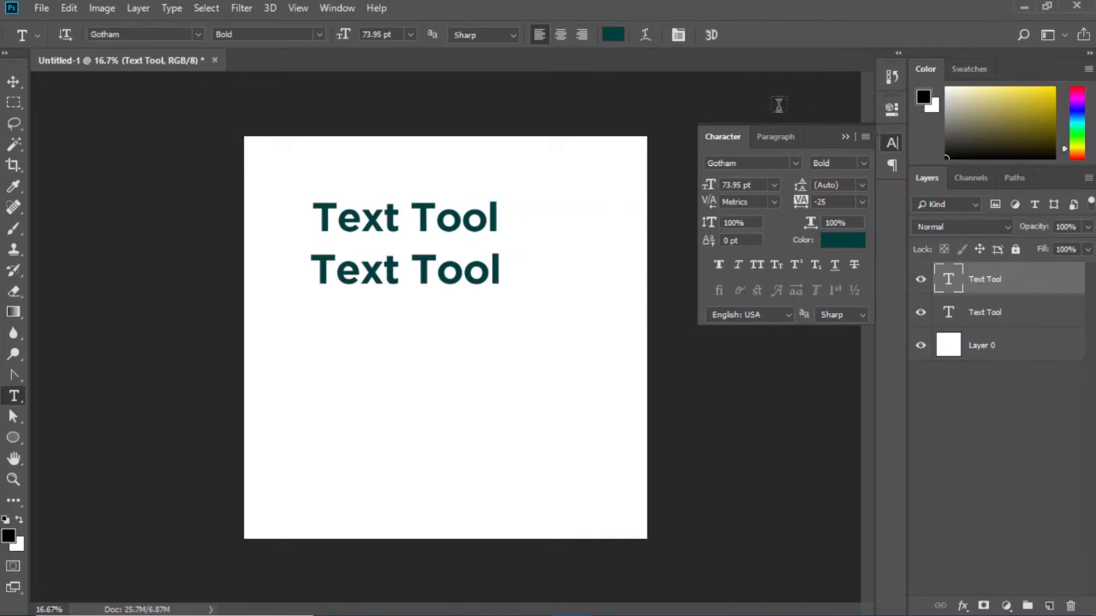
Set the lower text line's color to near-white fffffe.
left_click(834, 241)
left_click(229, 222)
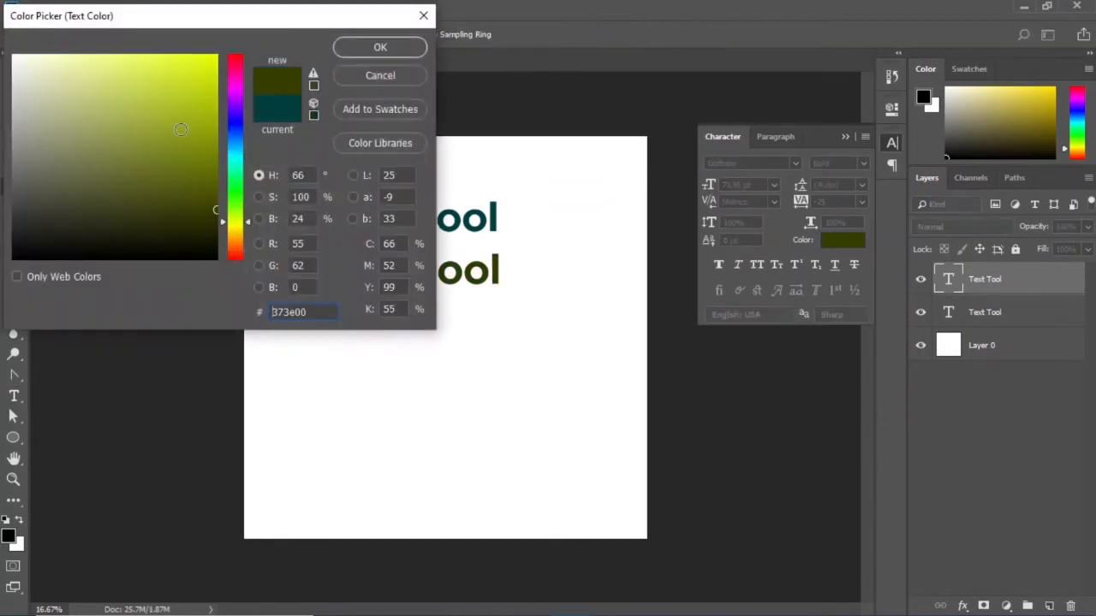
mouse_move(205, 68)
left_mouse_down()
mouse_move(171, 29)
mouse_move(13, 39)
left_mouse_up()
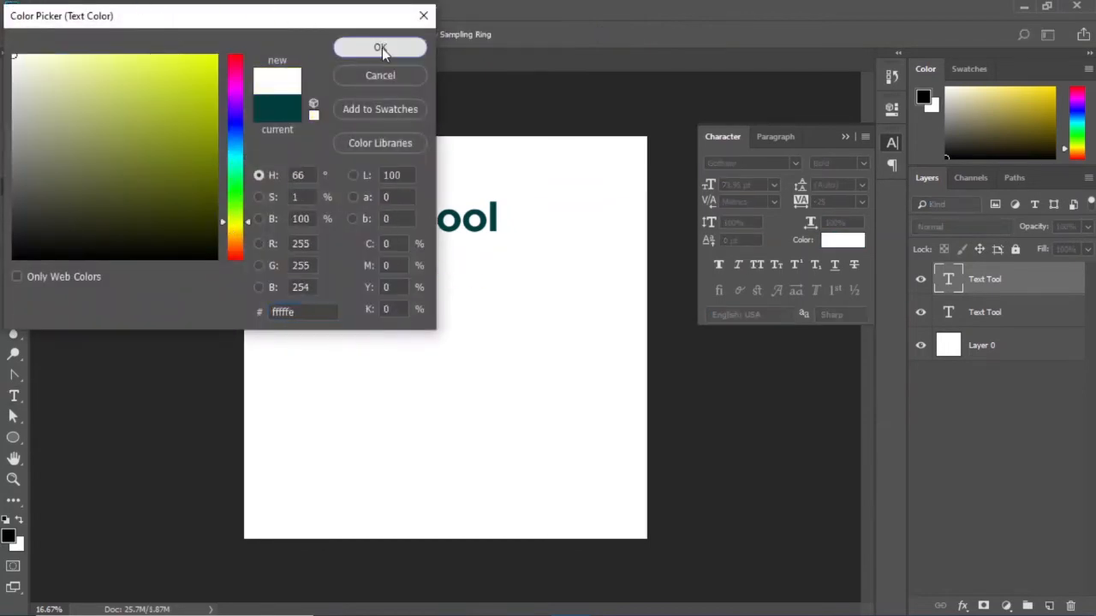
left_click(381, 48)
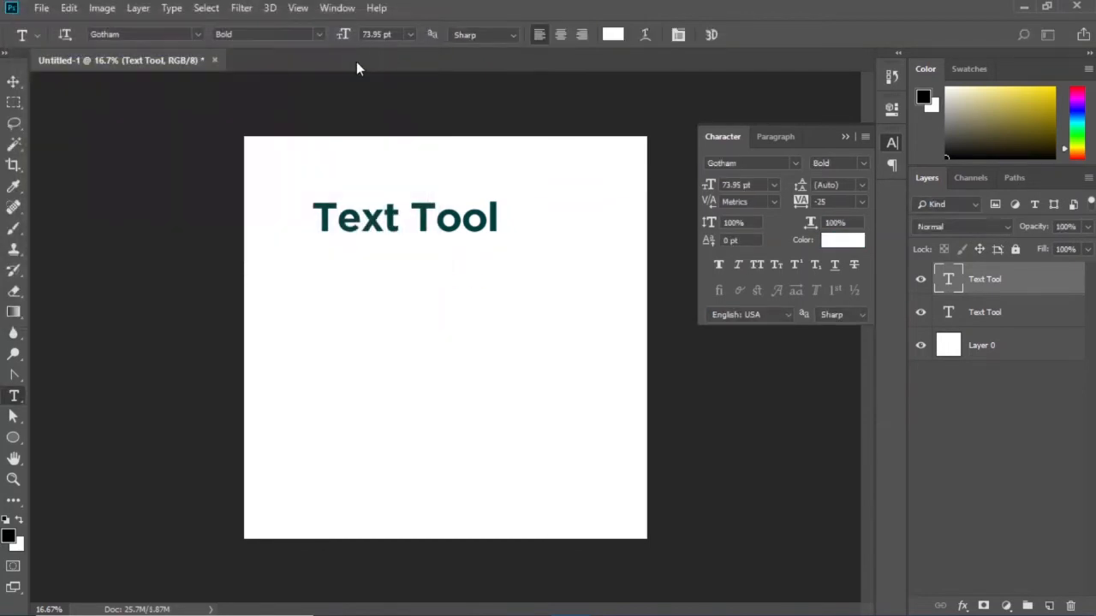
Set the lower text line's color to olive green 5e6900.
left_click(614, 34)
left_click_drag(146, 146, 261, 176)
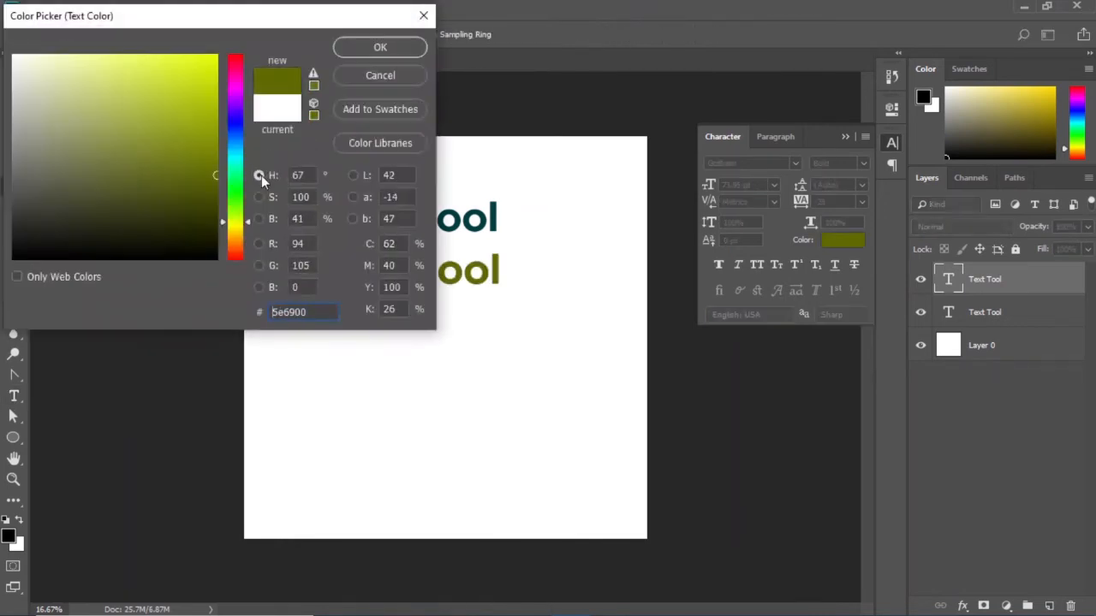
left_click(377, 45)
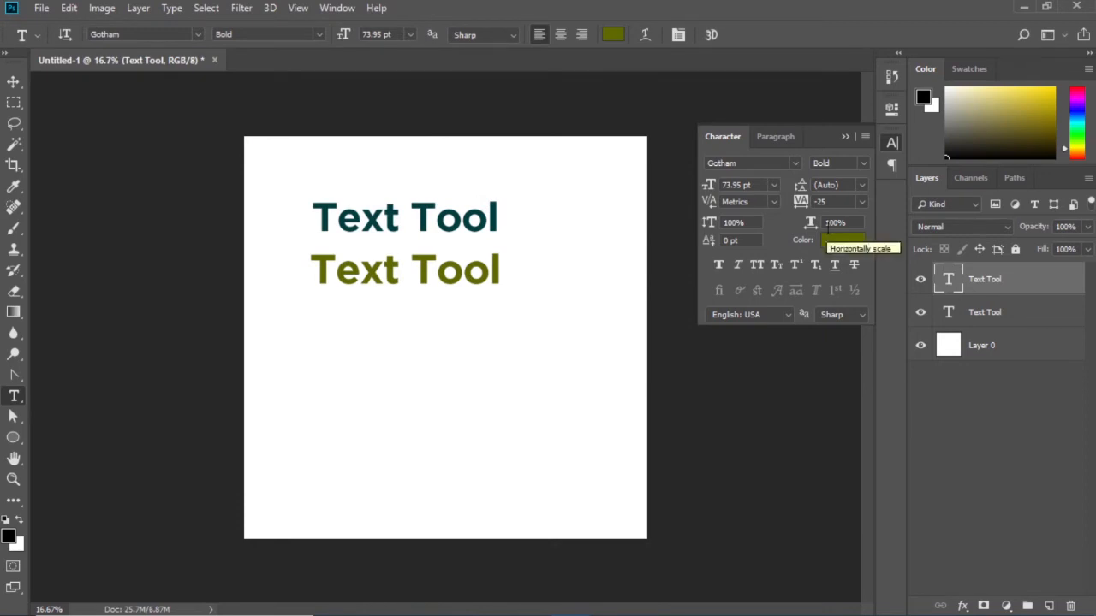
Try Faux Bold on the lower text line, remove it, and apply Faux Italic instead.
left_click(719, 266)
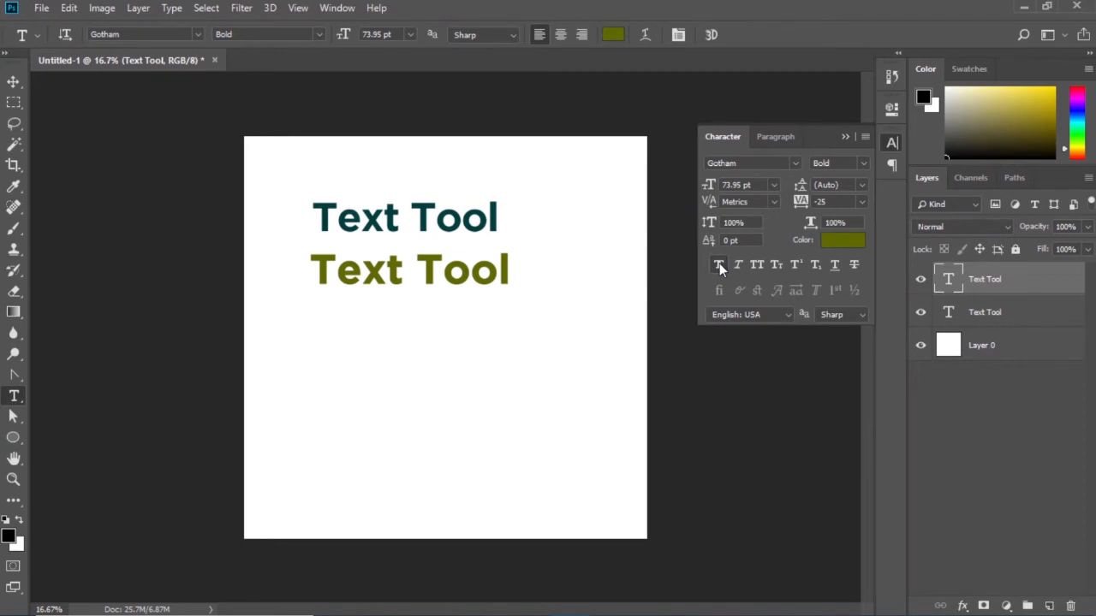
left_click(719, 266)
left_click(740, 265)
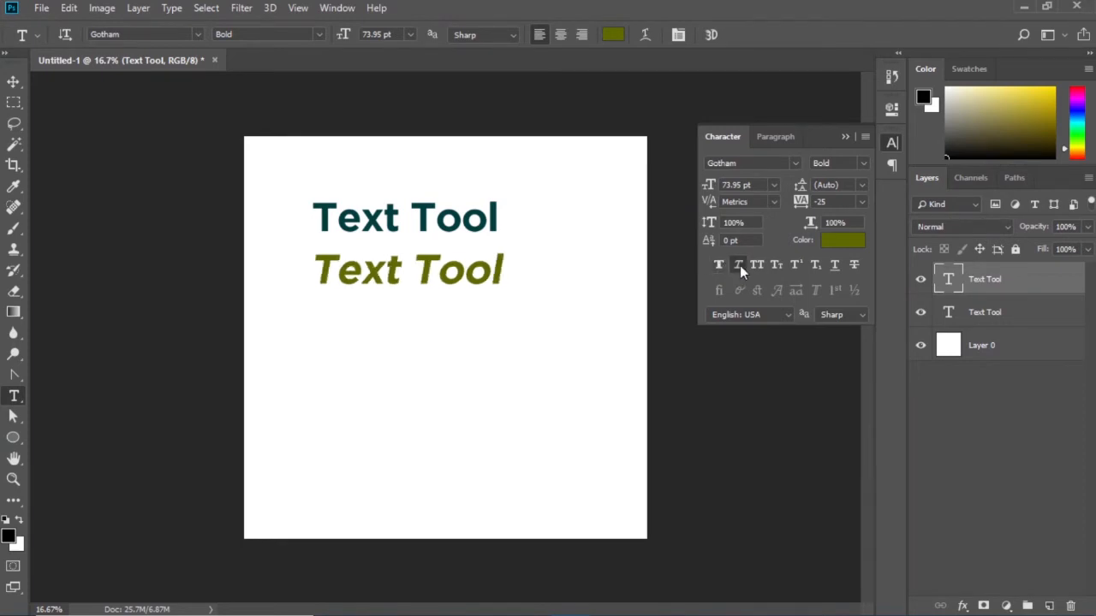
Turn off Faux Italic on the lower text line and try All Caps and Small Caps in turn, removing each.
left_click(741, 266)
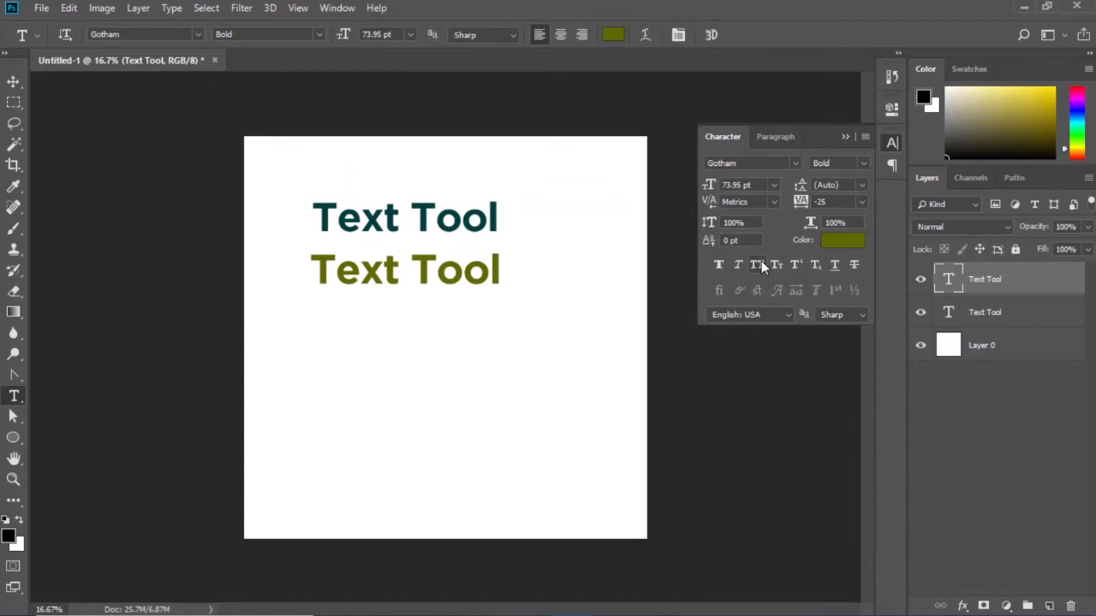
left_click(758, 264)
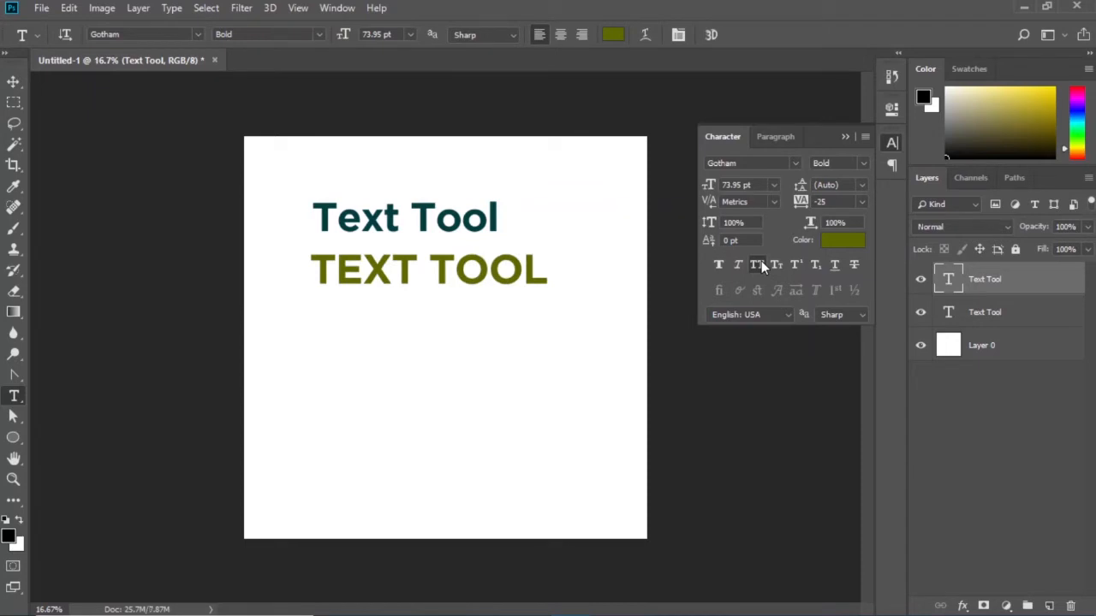
left_click(761, 263)
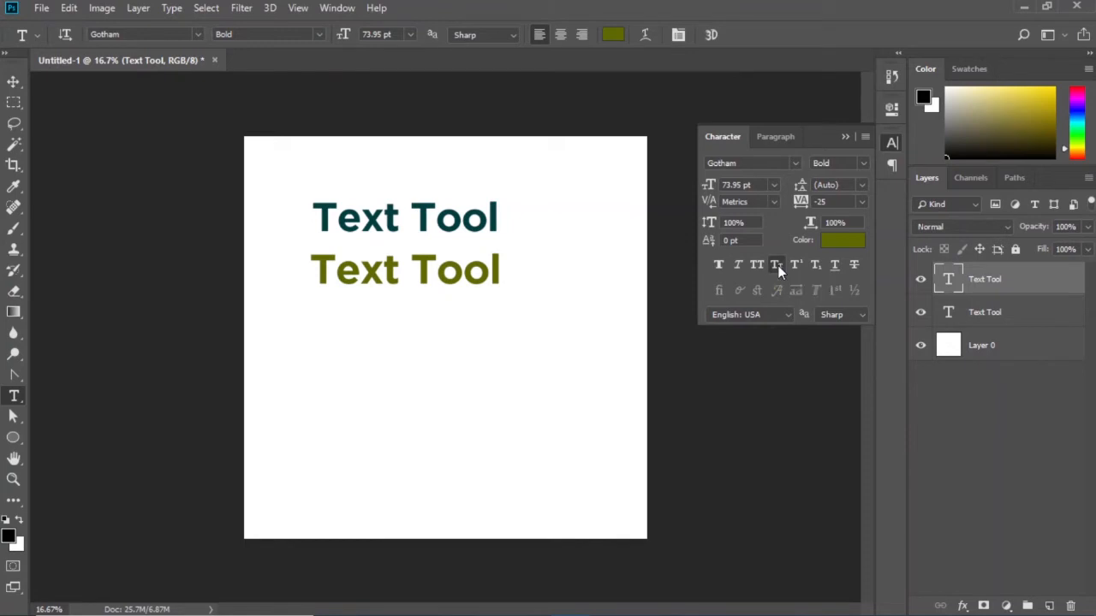
left_click(775, 266)
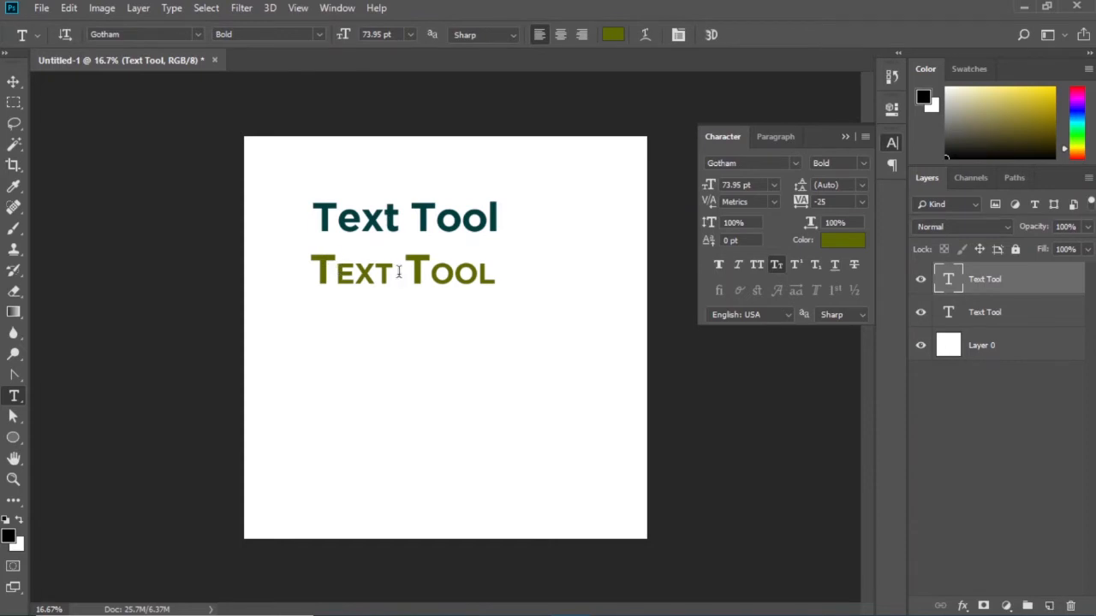
left_click(776, 266)
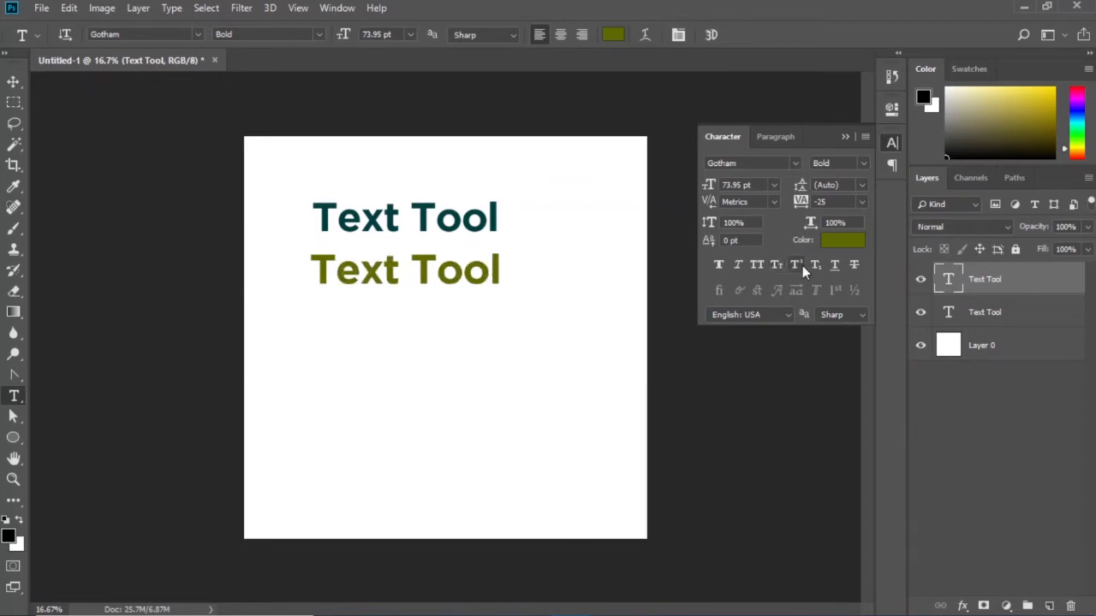
Try Superscript and Subscript on the lower text line, turning each off again.
left_click(802, 265)
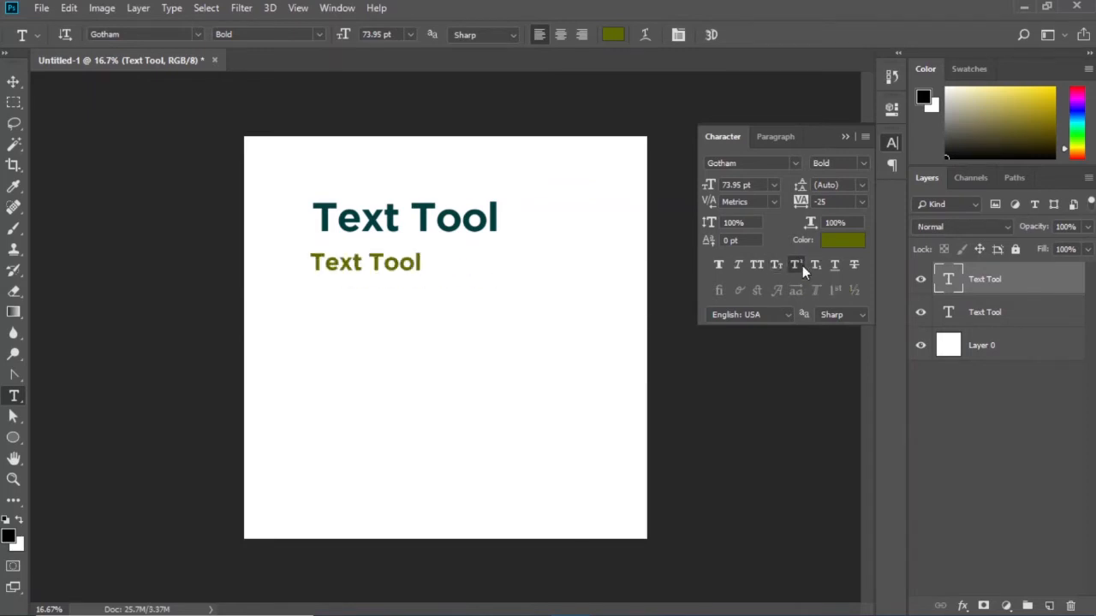
left_click(814, 266)
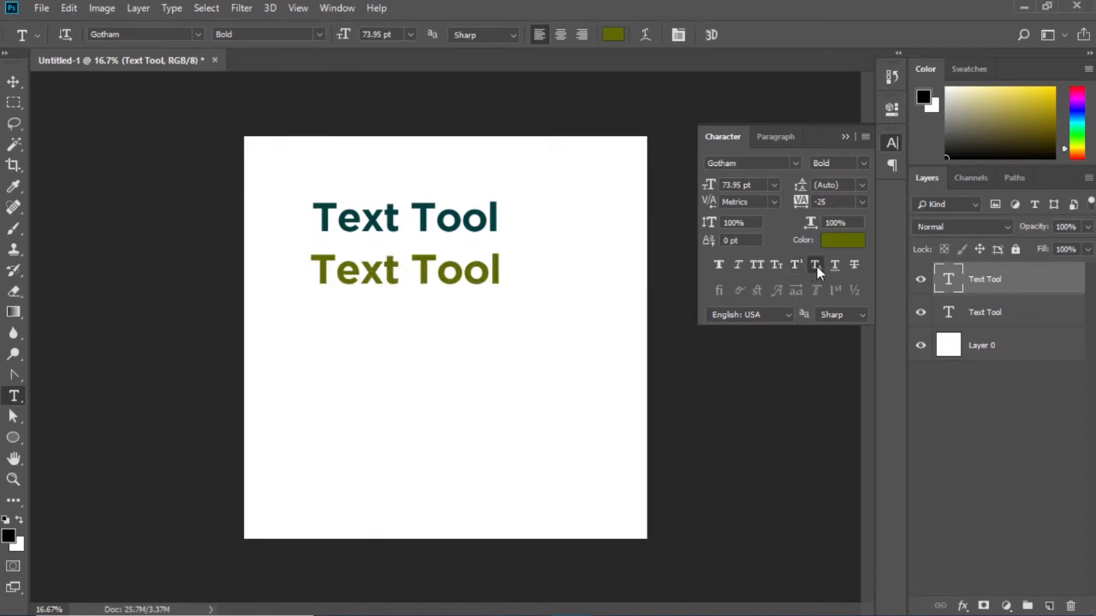
left_click(817, 266)
left_click(817, 266)
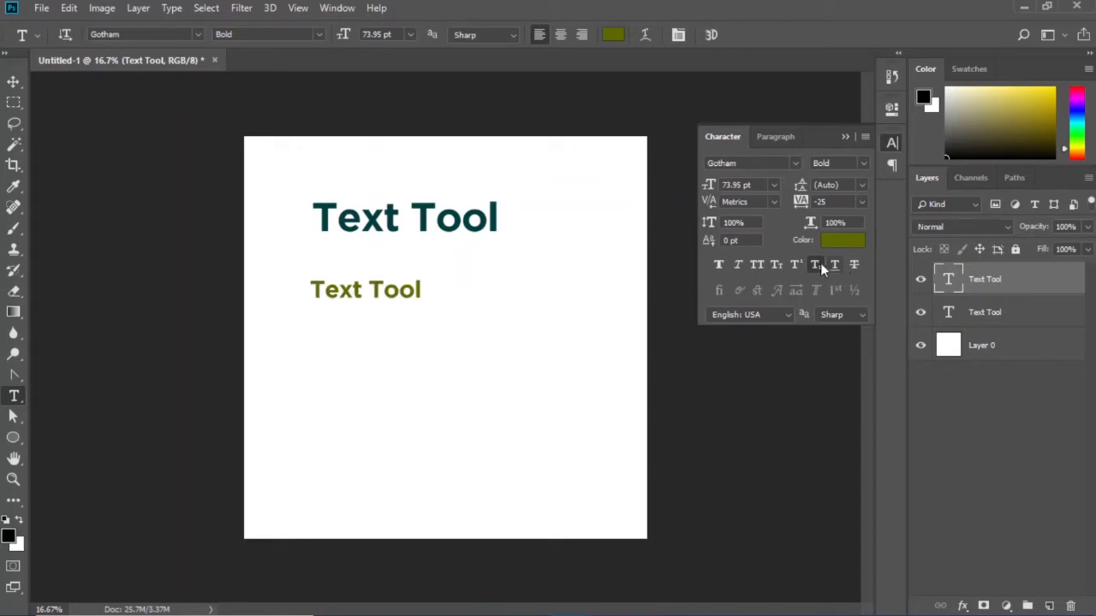
left_click(817, 266)
Try Underline and Strikethrough on the lower text line, turning both off again.
left_click(835, 266)
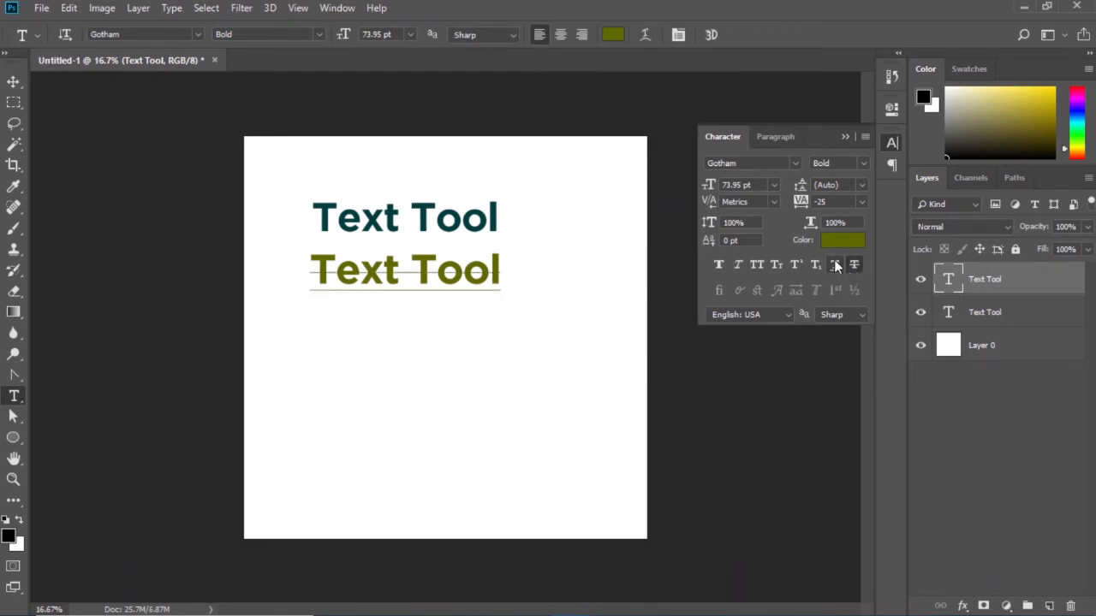
left_click(854, 266)
left_click(853, 269)
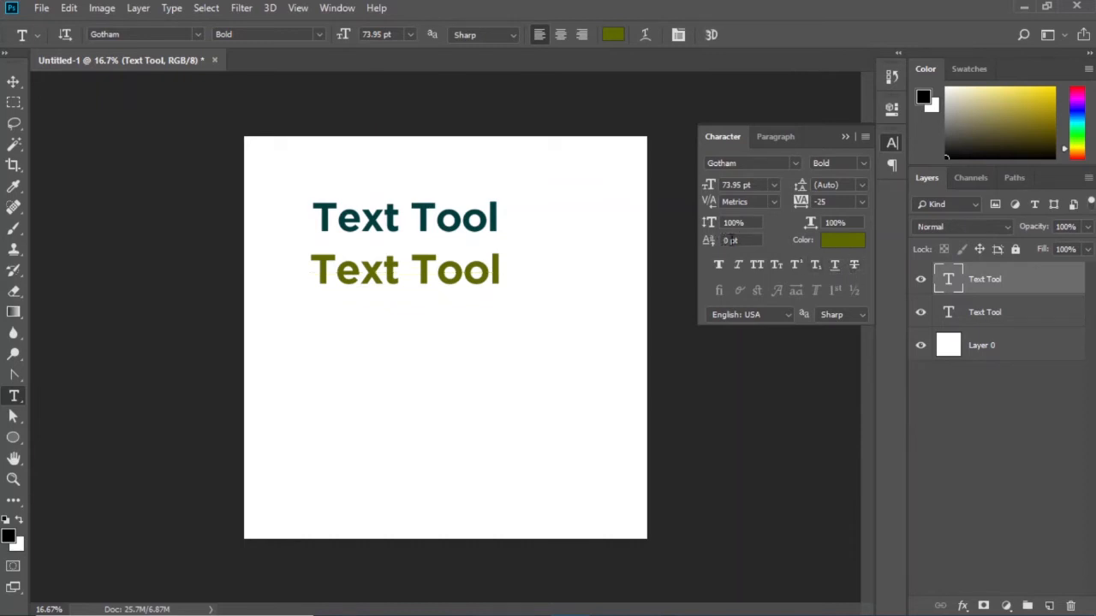
Try a baseline shift of 39 pt on the lower text line and reset it to 0 pt.
left_click(734, 241)
type("39")
key("Return")
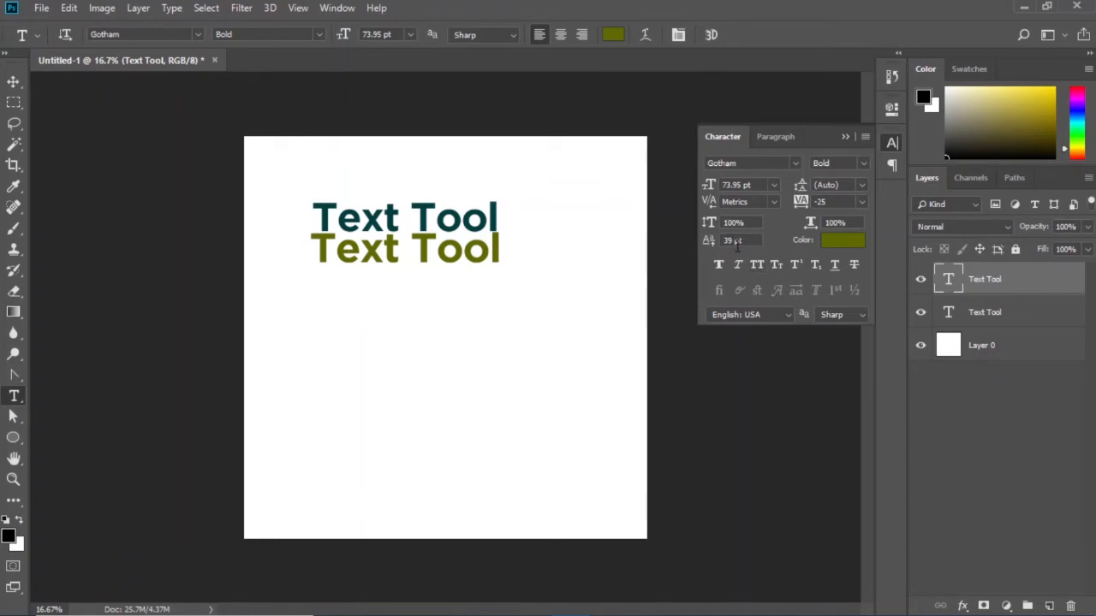
left_click_drag(733, 239, 696, 238)
type("0")
Move the lower text line to the right and raise its baseline shift to 128 pt.
left_click(12, 82)
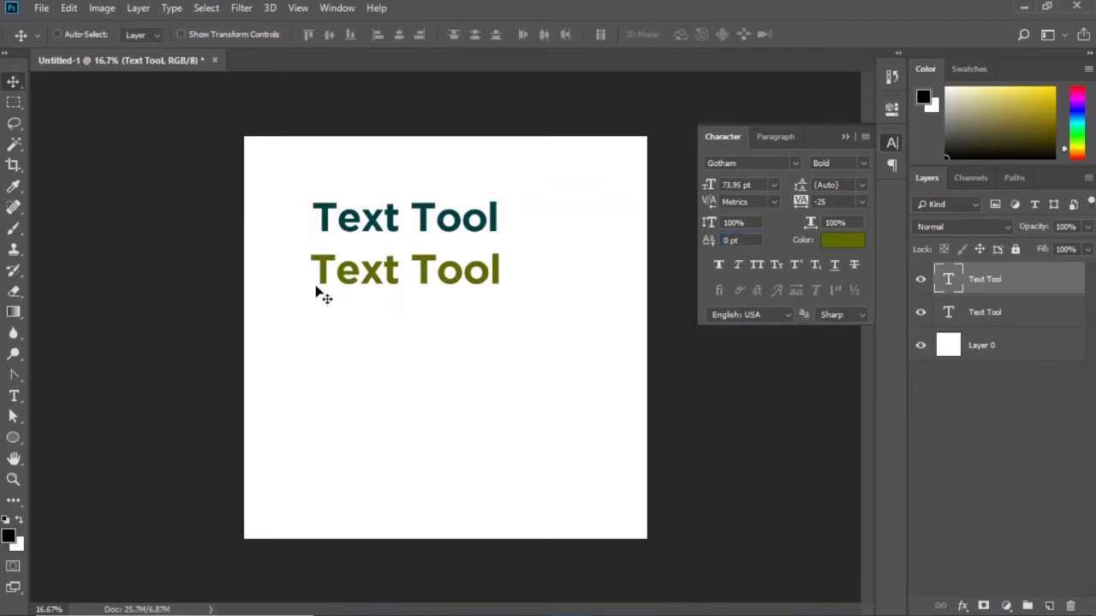
left_click_drag(305, 288, 446, 290)
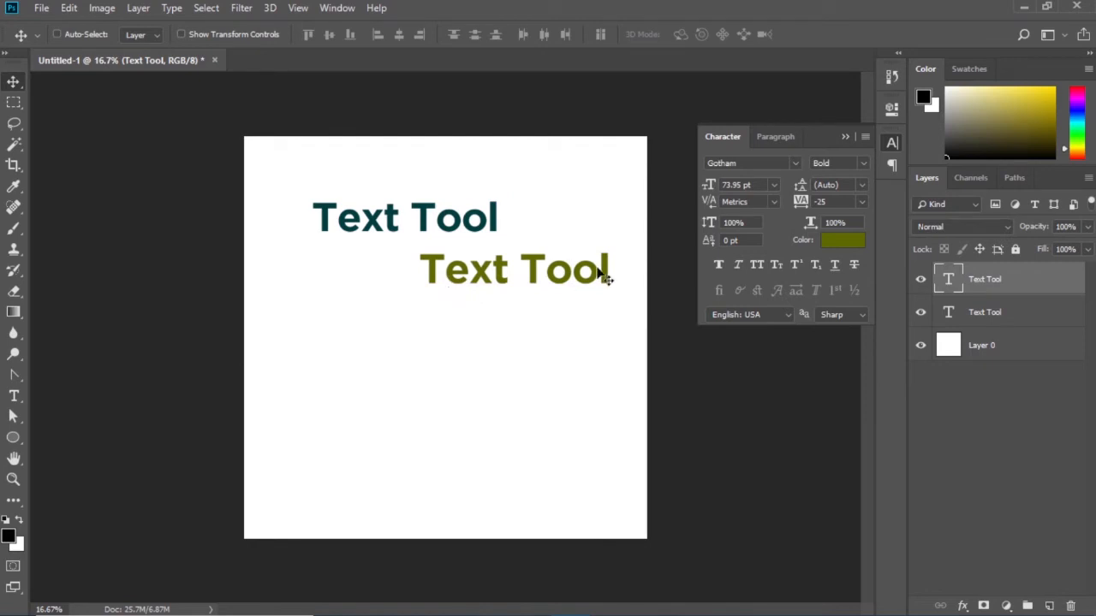
left_click_drag(708, 240, 813, 231)
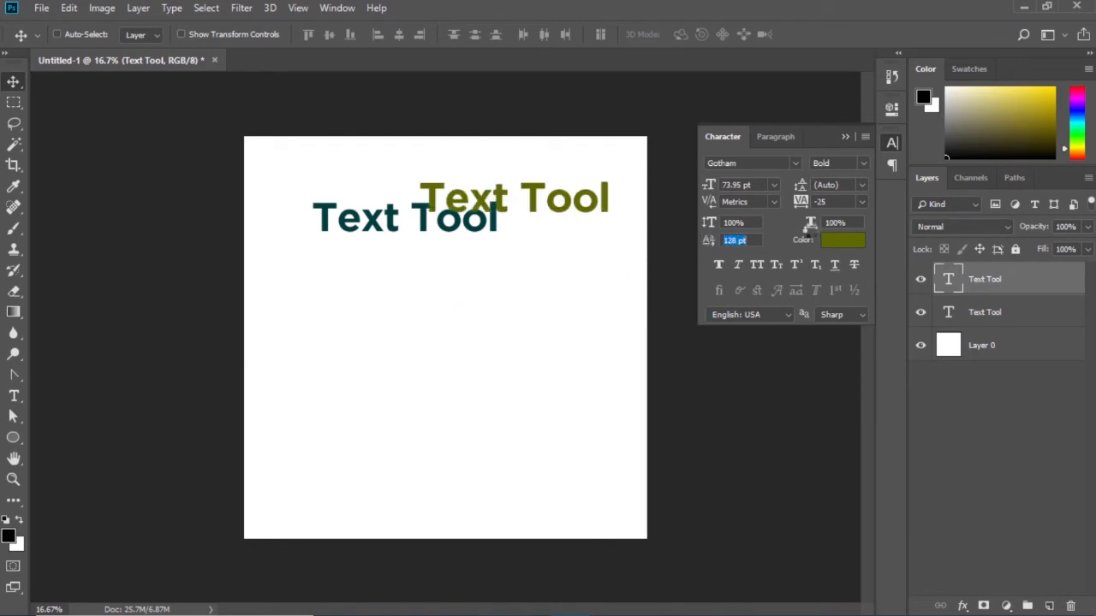
Reset the olive text line's baseline shift to 0 pt and reposition the line directly beneath the upper text line.
left_click_drag(482, 199, 387, 300)
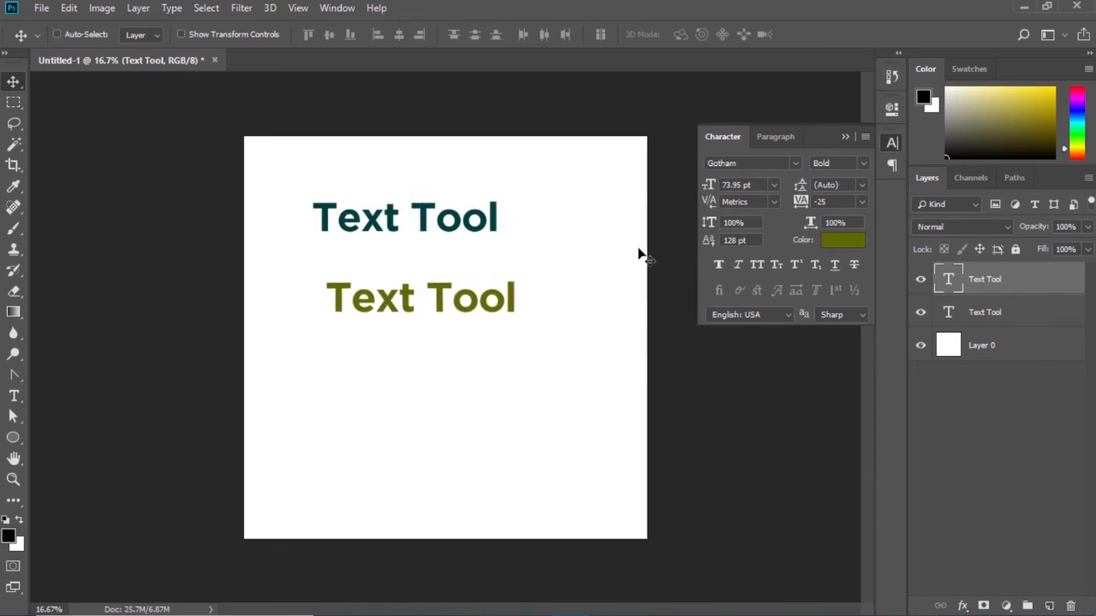
double_click(733, 240)
key("BackSpace")
type("0")
key("Return")
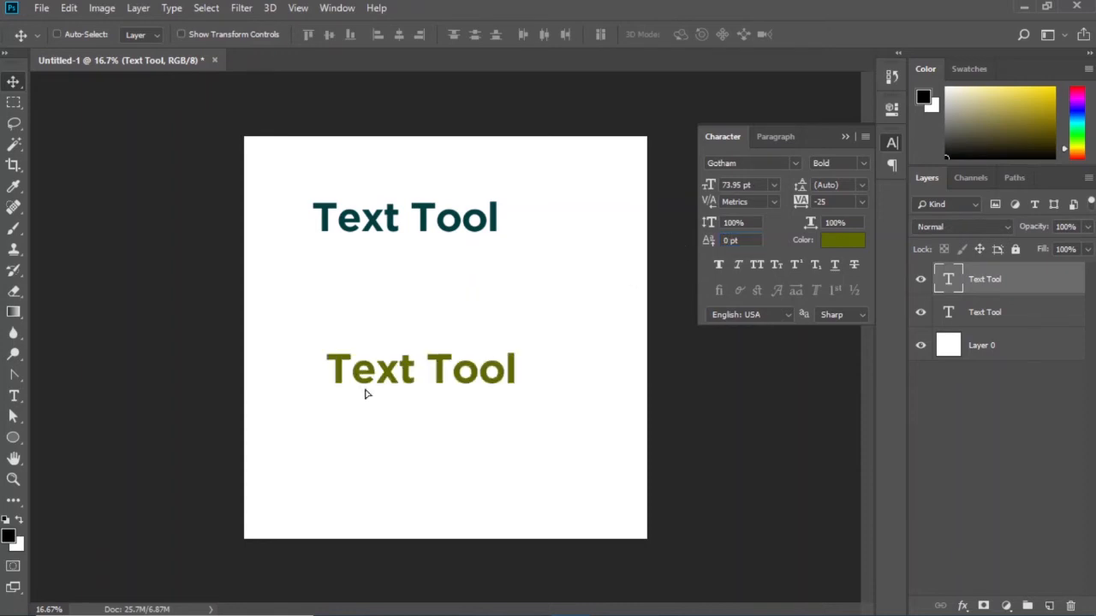
left_click_drag(365, 394, 354, 297)
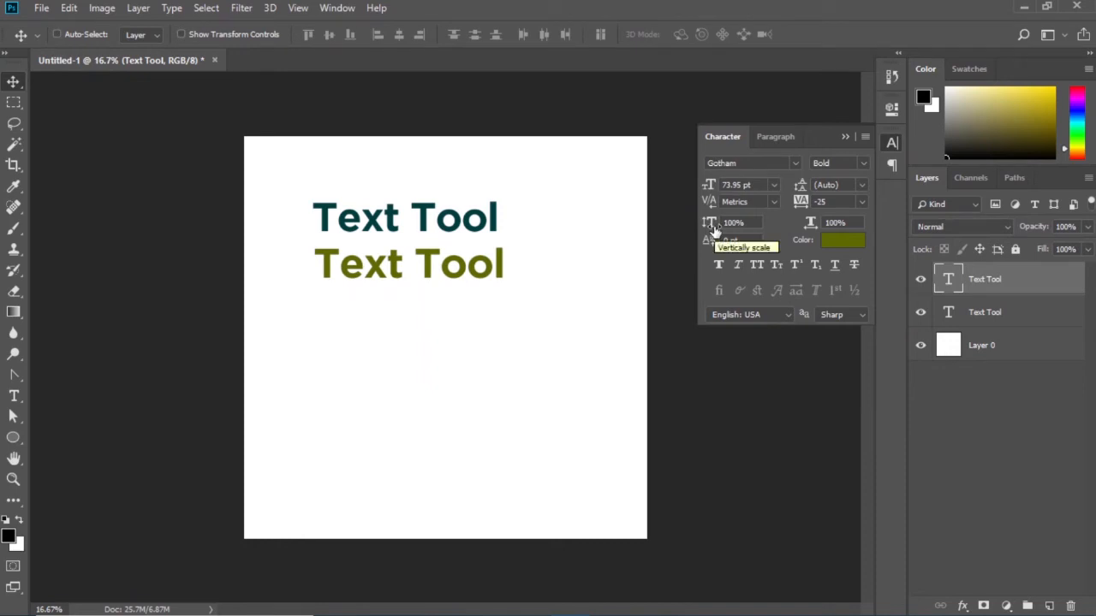
Try a vertical scale of 52% on the lower text line and restore it to 100%.
left_click_drag(713, 230, 675, 225)
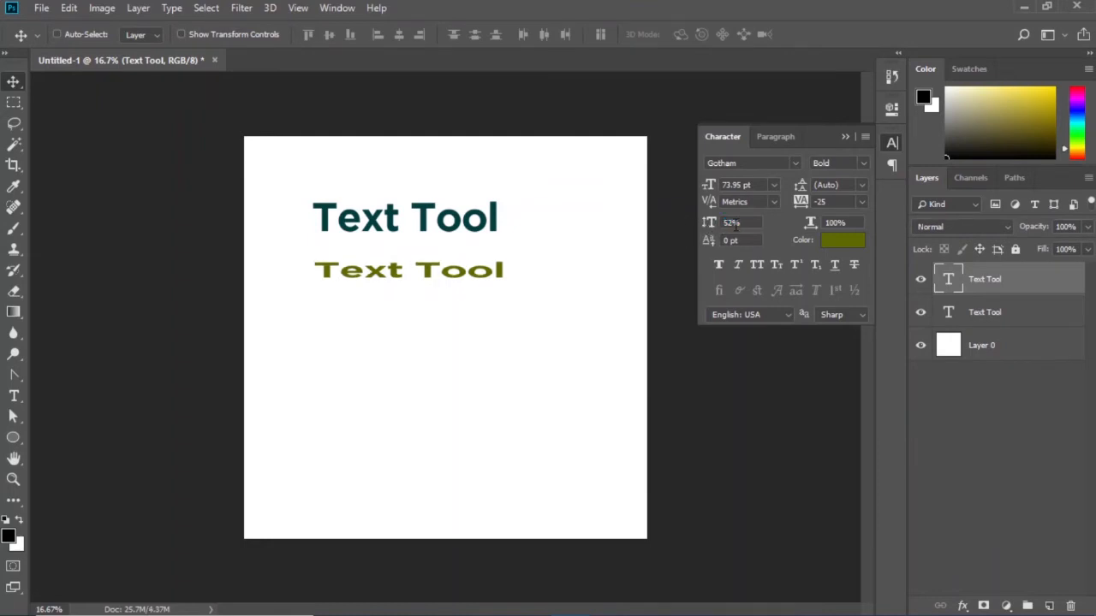
double_click(734, 224)
key("BackSpace")
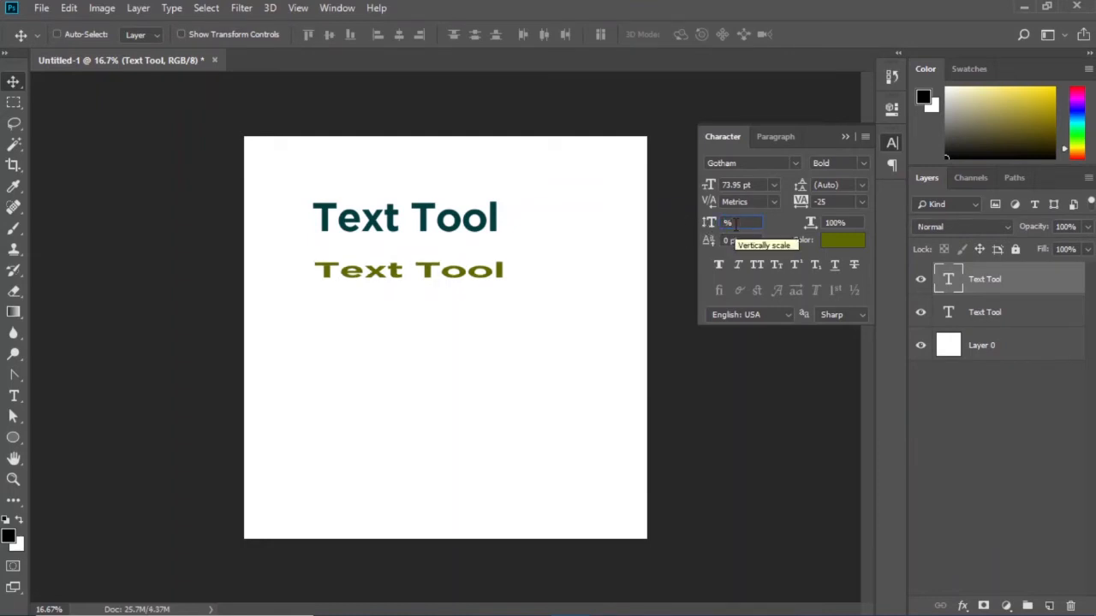
type("100")
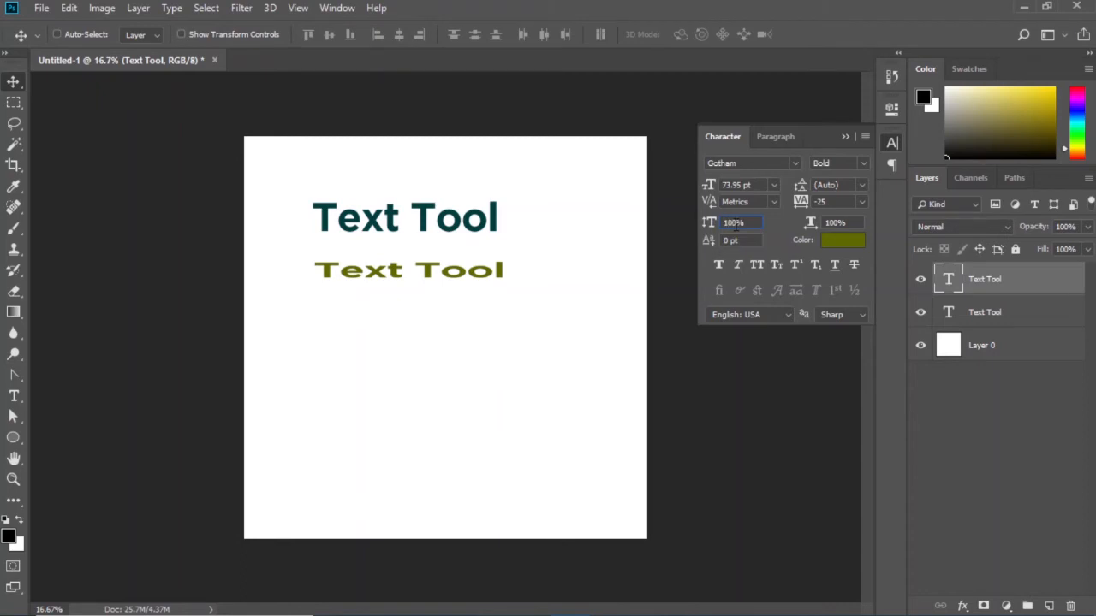
key("Return")
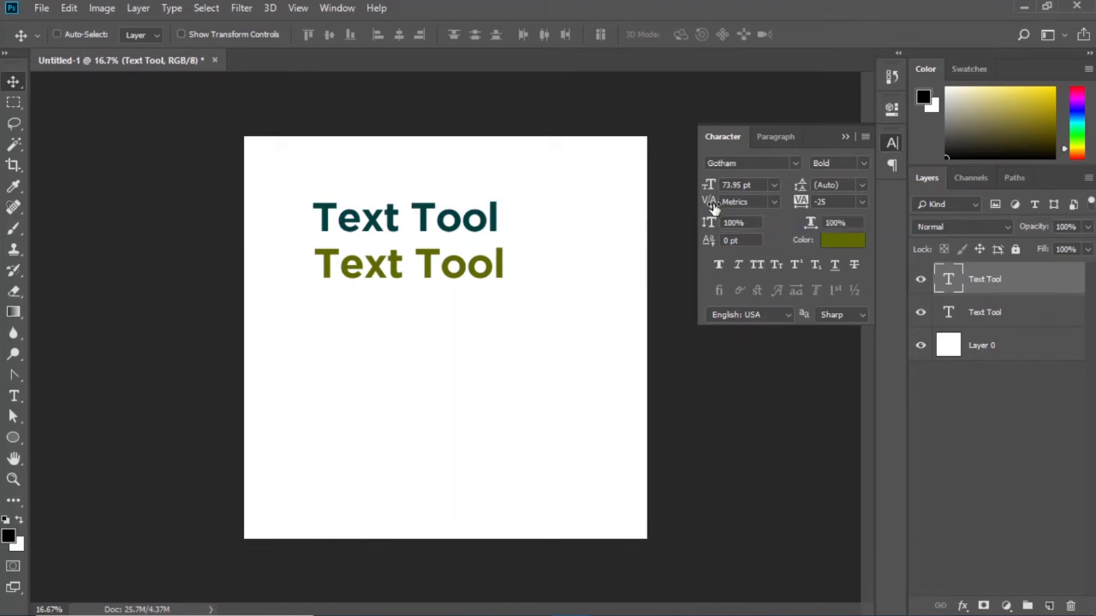
Try a kerning of 0 on the lower text line and return it to Metrics.
left_click_drag(712, 206, 739, 210)
left_click(773, 203)
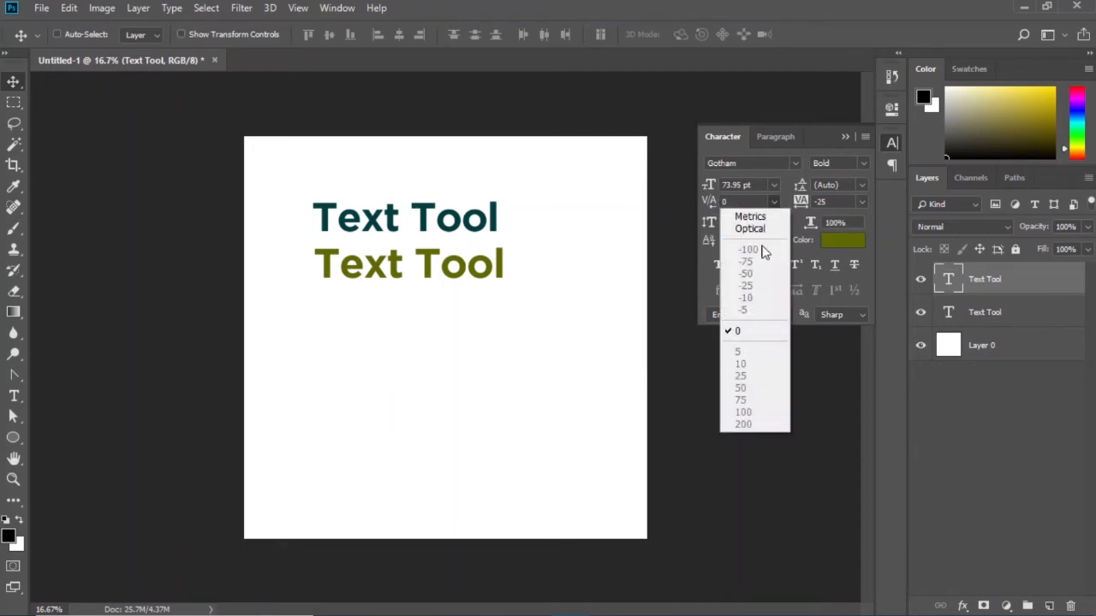
left_click(737, 332)
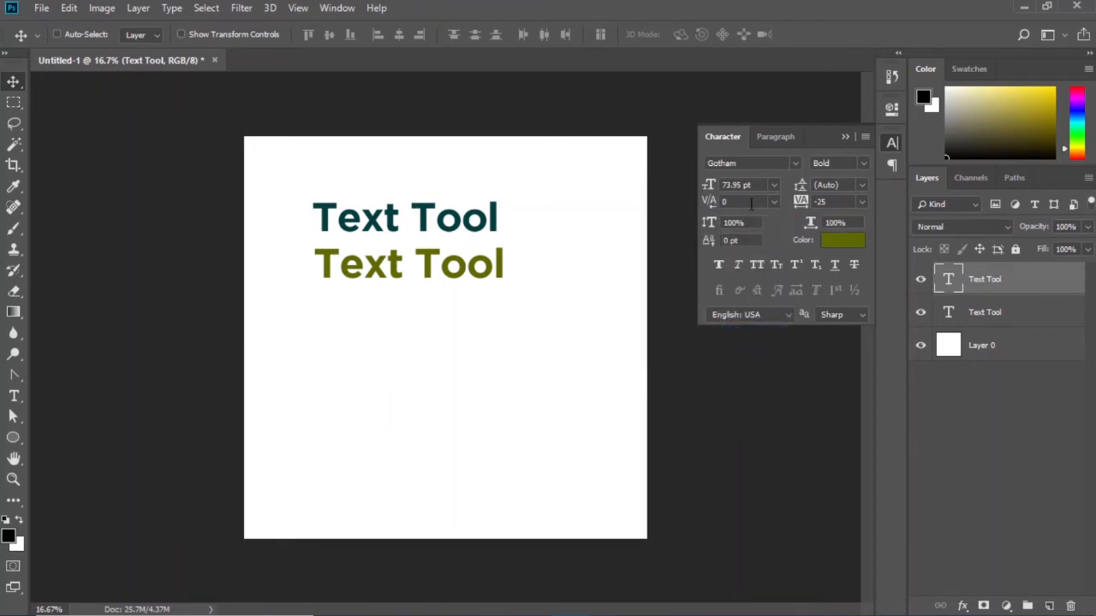
left_click(778, 202)
left_click(759, 219)
Set the kerning of the letters "To" in the lower line's "Tool" to Optical, comparing it with Metrics, and commit the edit.
left_click(14, 395)
left_click_drag(465, 260, 415, 261)
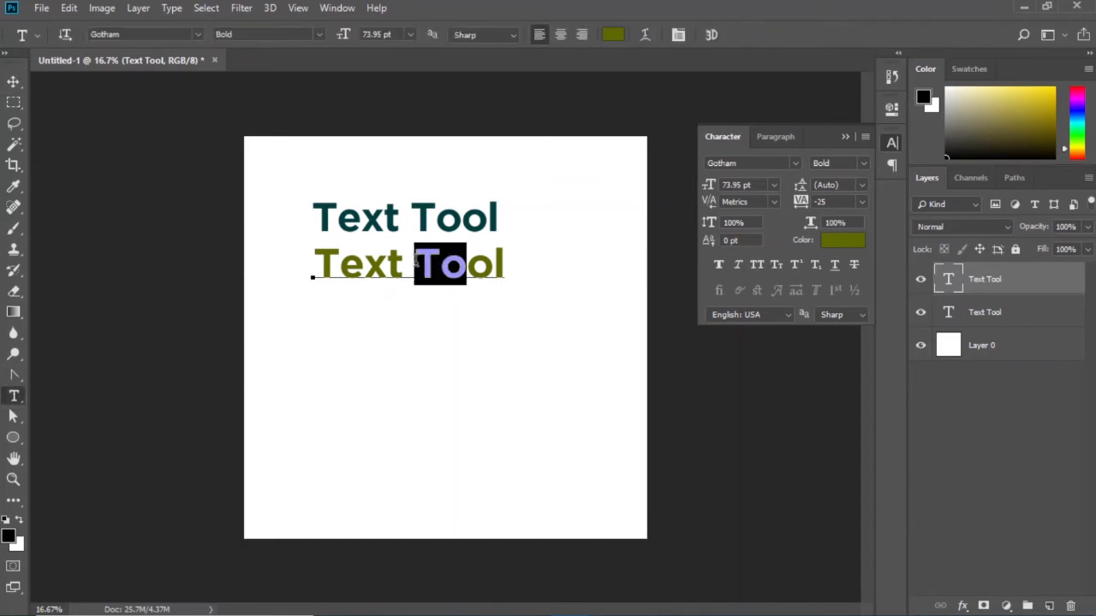
left_click(774, 204)
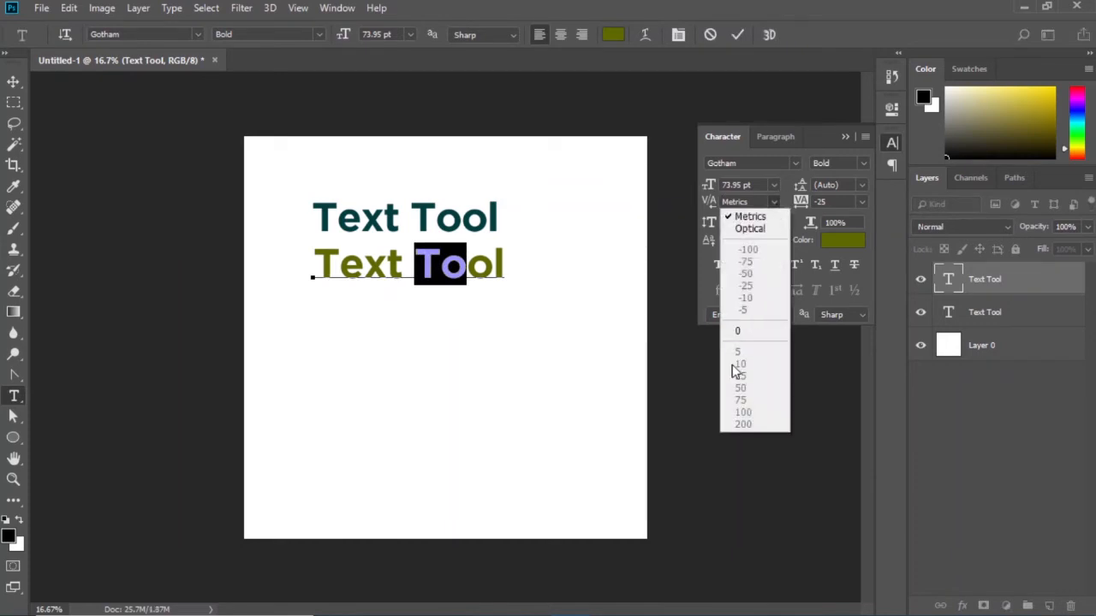
left_click(754, 230)
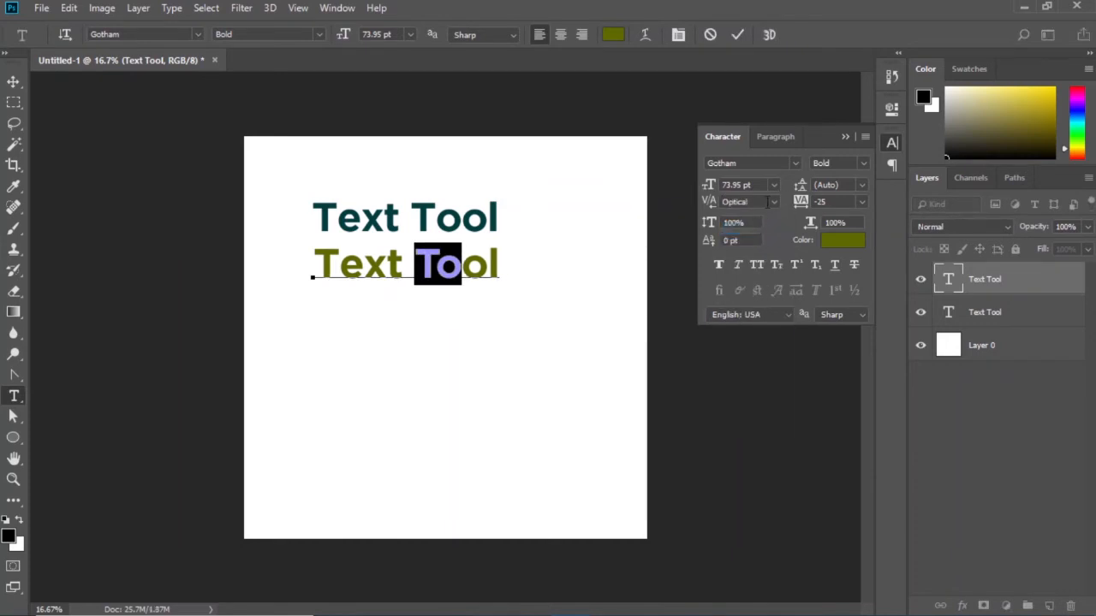
left_click(768, 202)
left_click(764, 218)
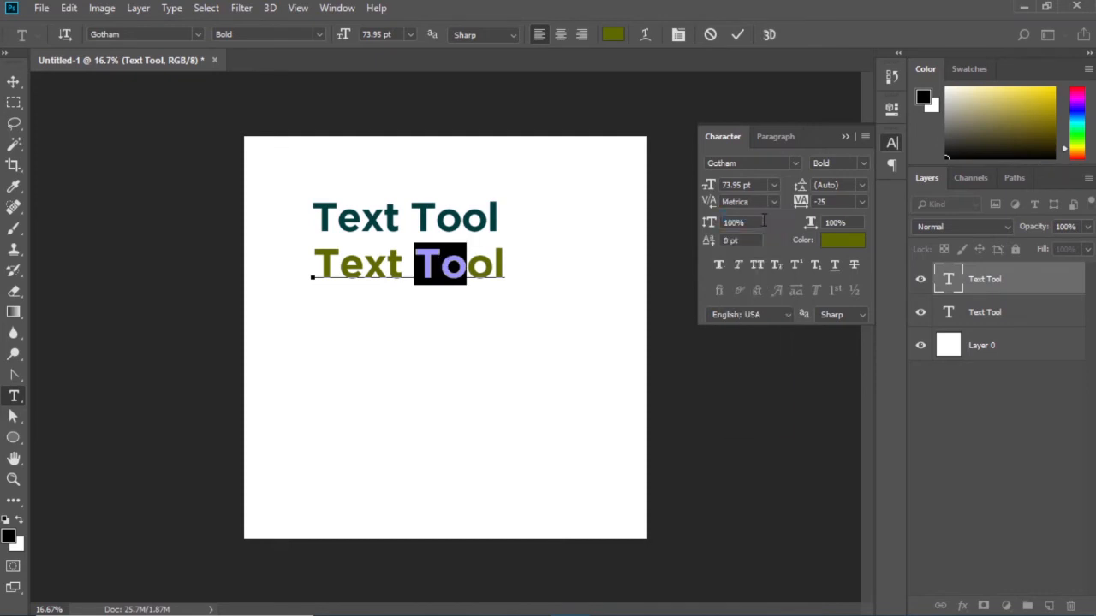
left_click(777, 202)
left_click(763, 228)
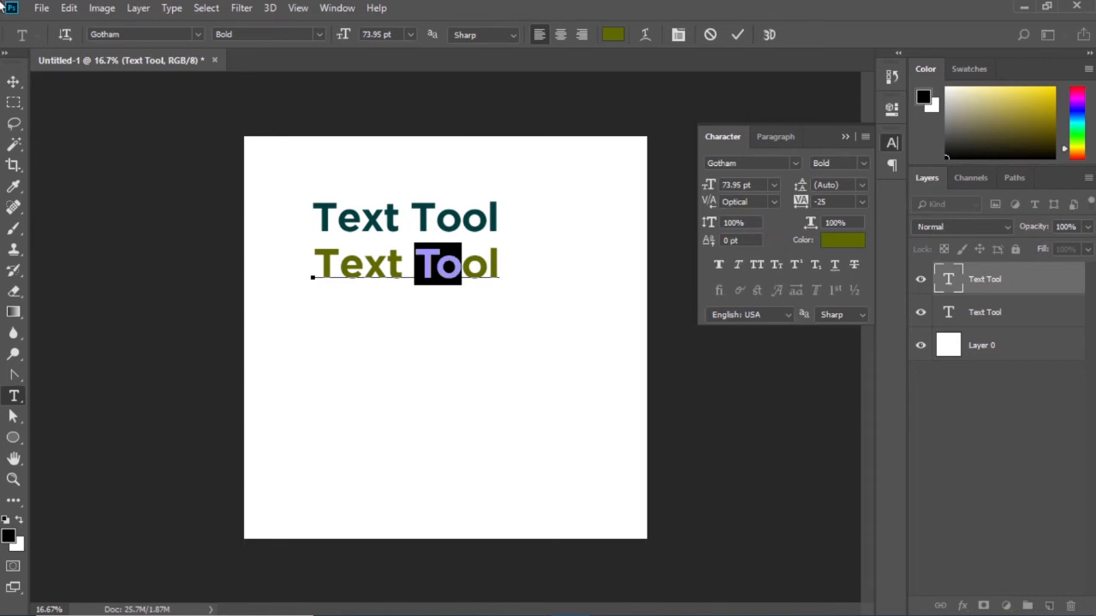
left_click(21, 86)
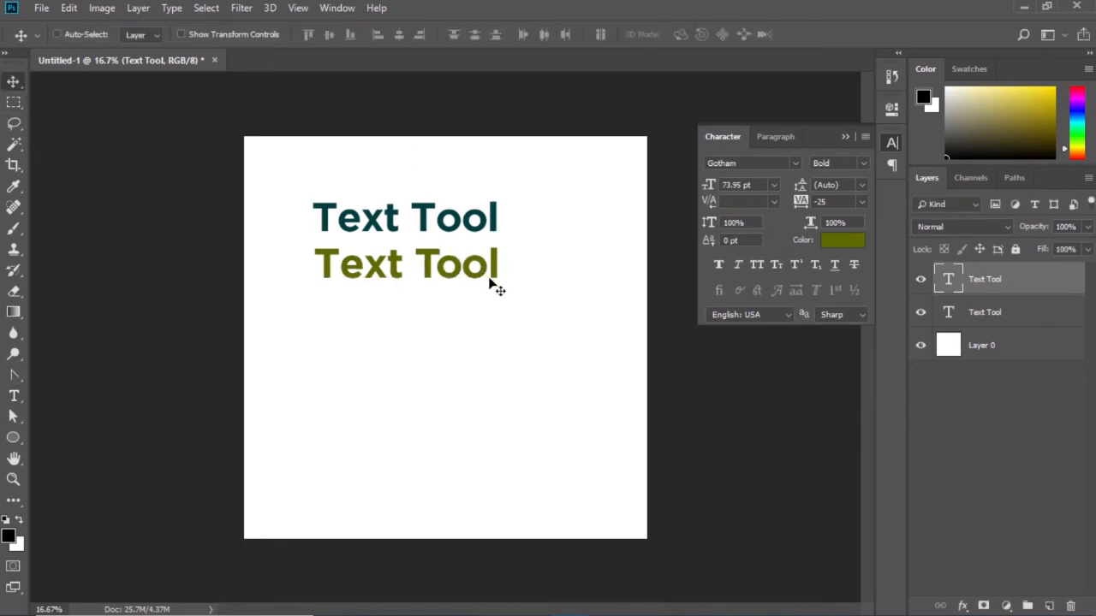
Set the kerning of the final letters "ol" in the lower text line to Optical and commit the edit.
left_click(13, 416)
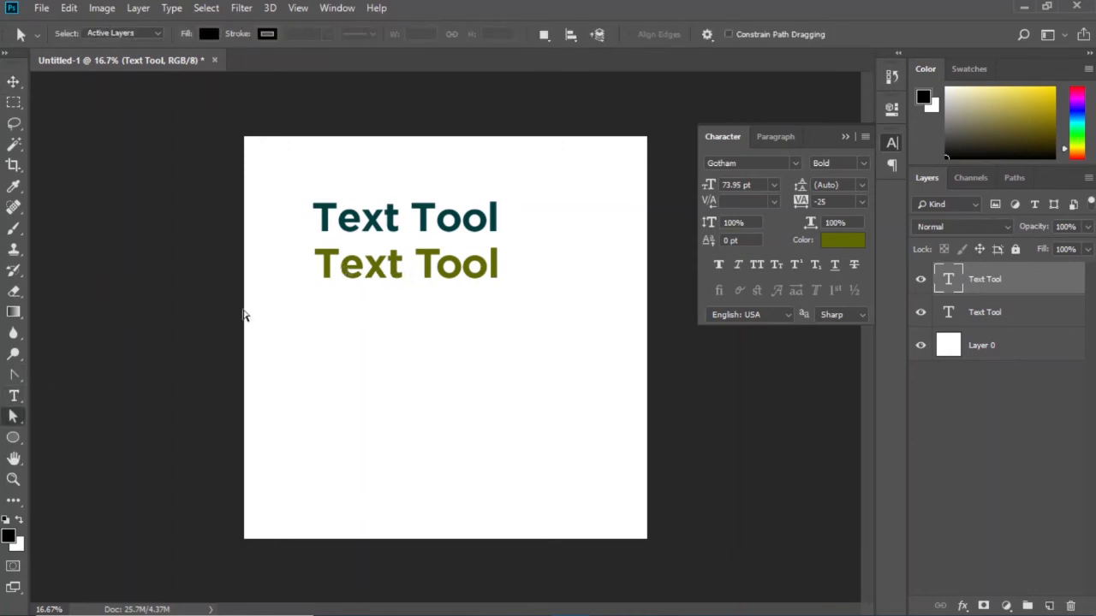
left_click(13, 396)
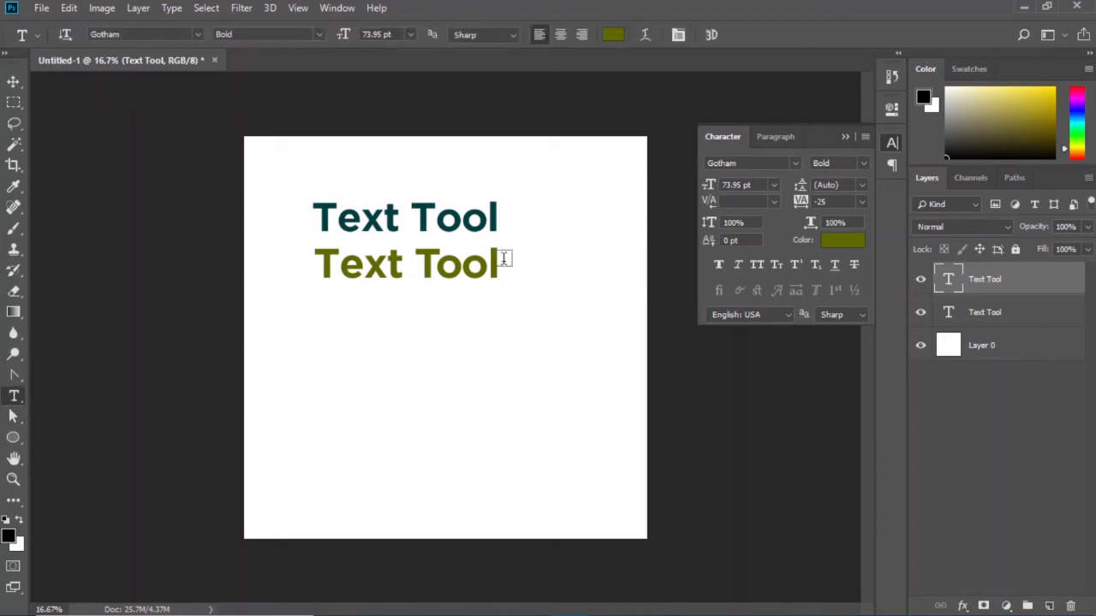
left_click_drag(498, 264, 462, 264)
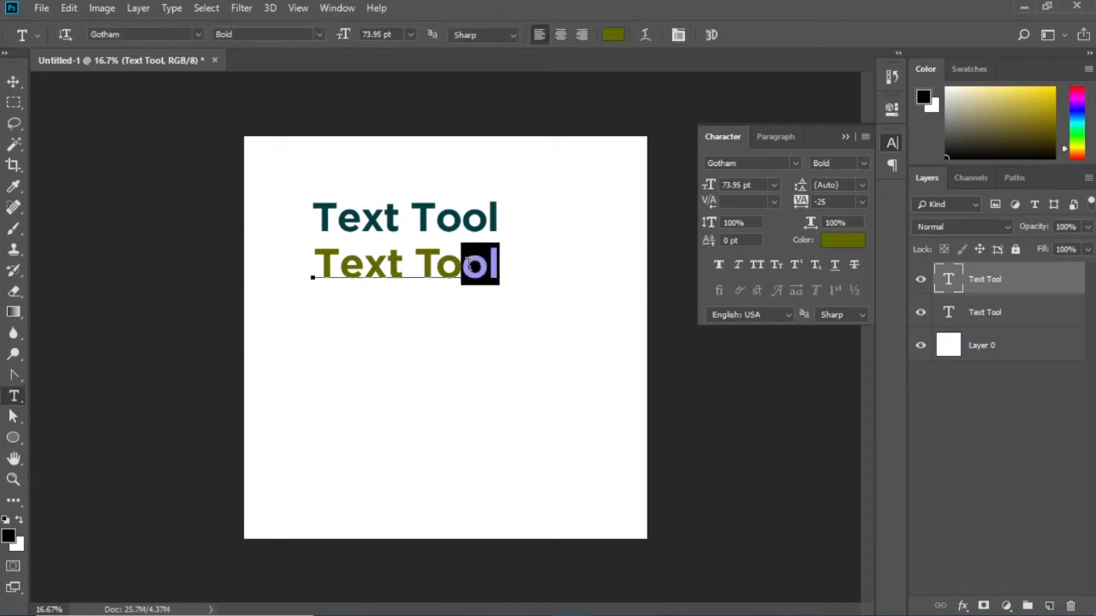
left_click(775, 202)
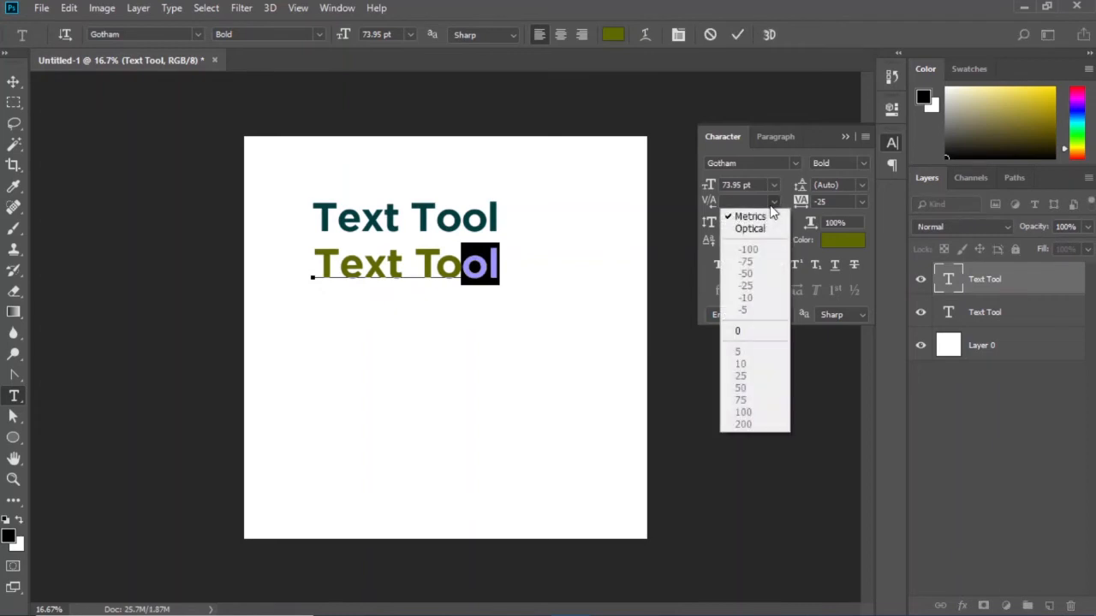
left_click(750, 226)
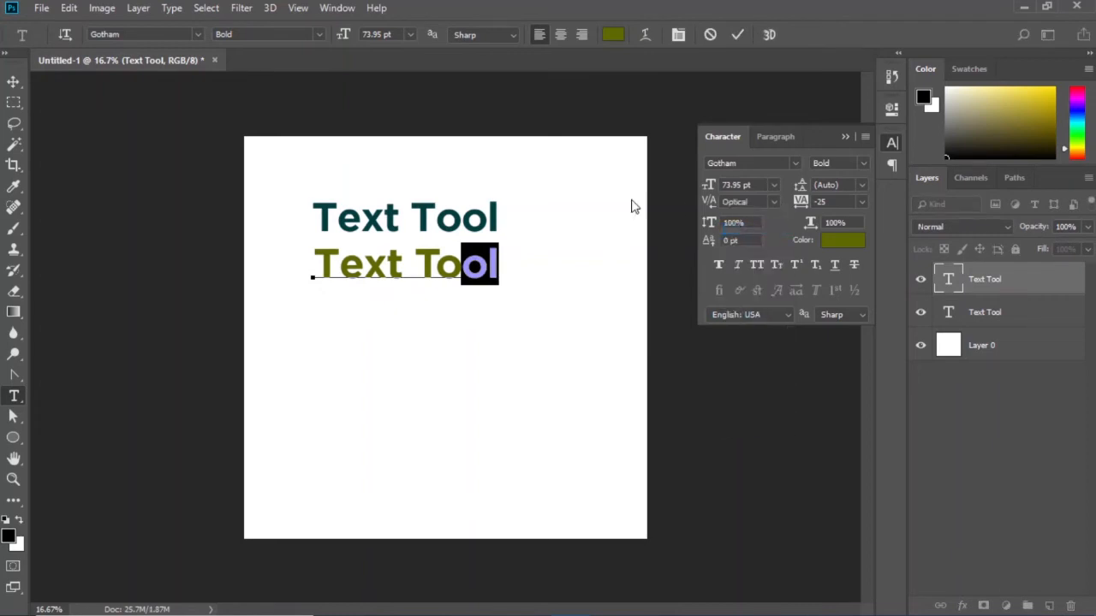
left_click(14, 83)
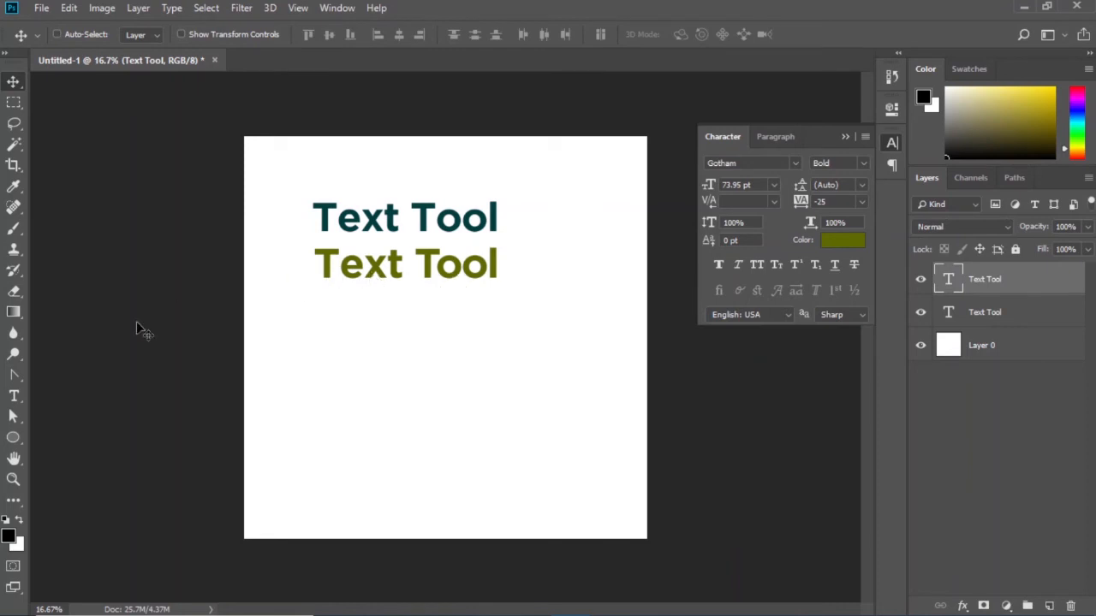
Set the kerning of the letters "Te" in the lower line's "Text" to Optical and commit the edit.
left_click(14, 395)
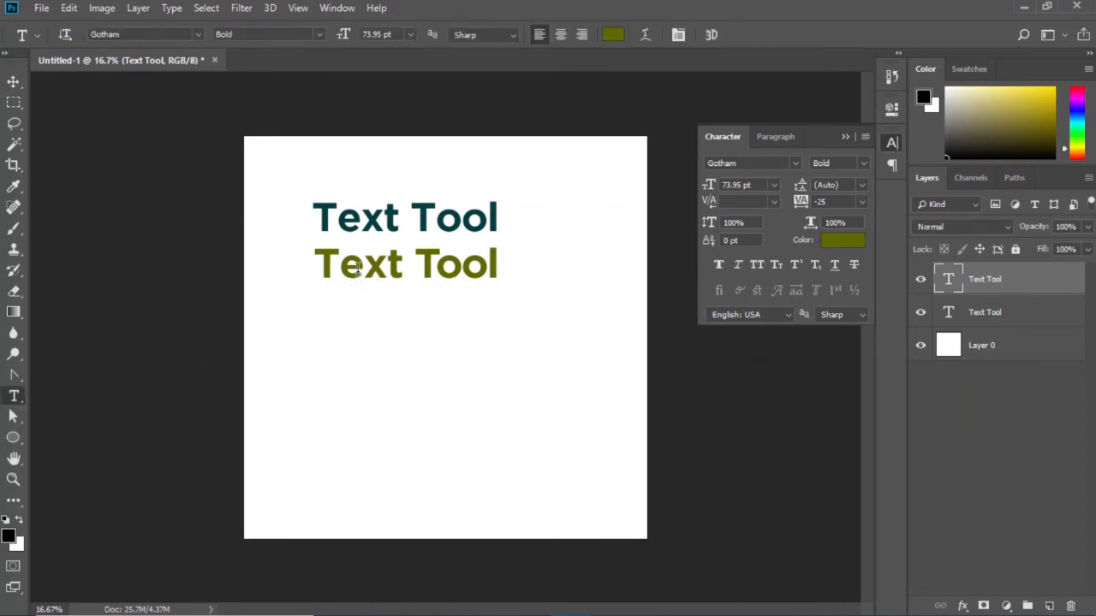
left_click_drag(363, 270, 313, 270)
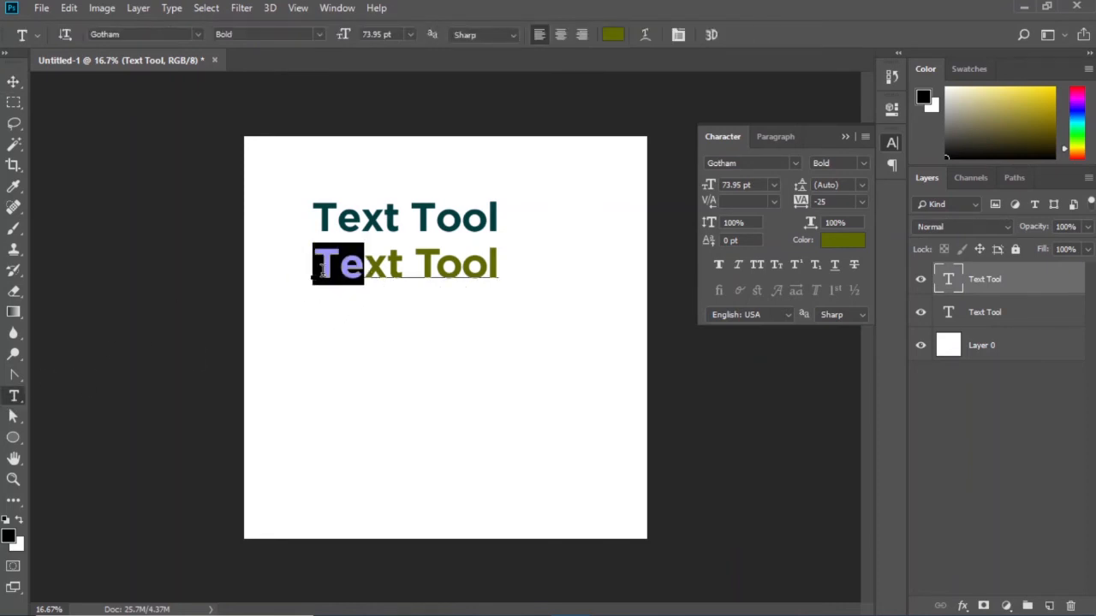
left_click(773, 203)
left_click(750, 230)
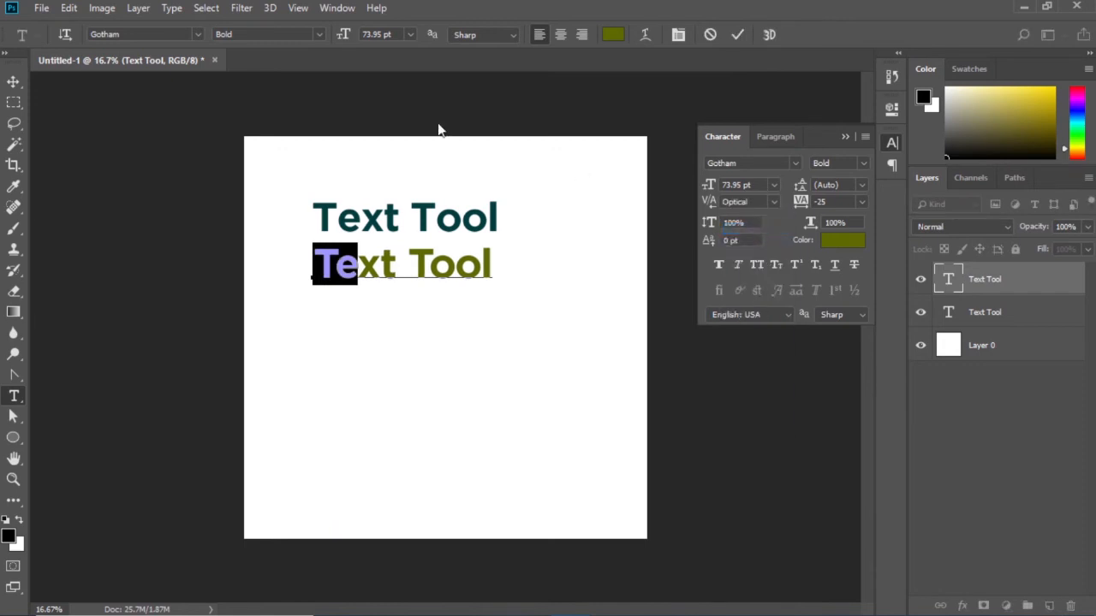
left_click(16, 83)
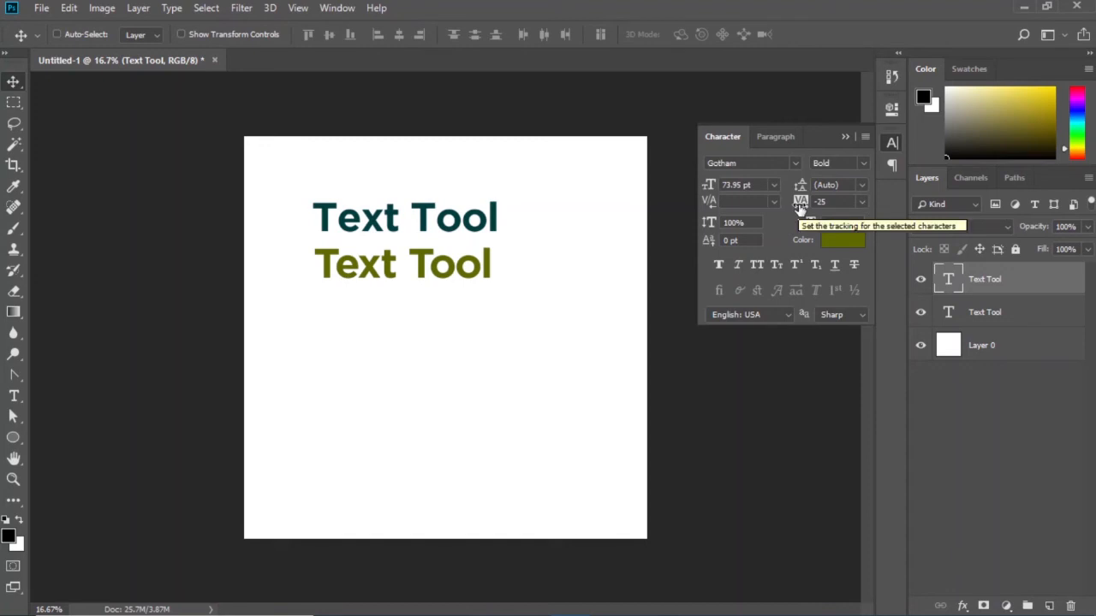
Try a tracking of 2375 on the lower text line and set it to 0.
left_click_drag(798, 208, 896, 211)
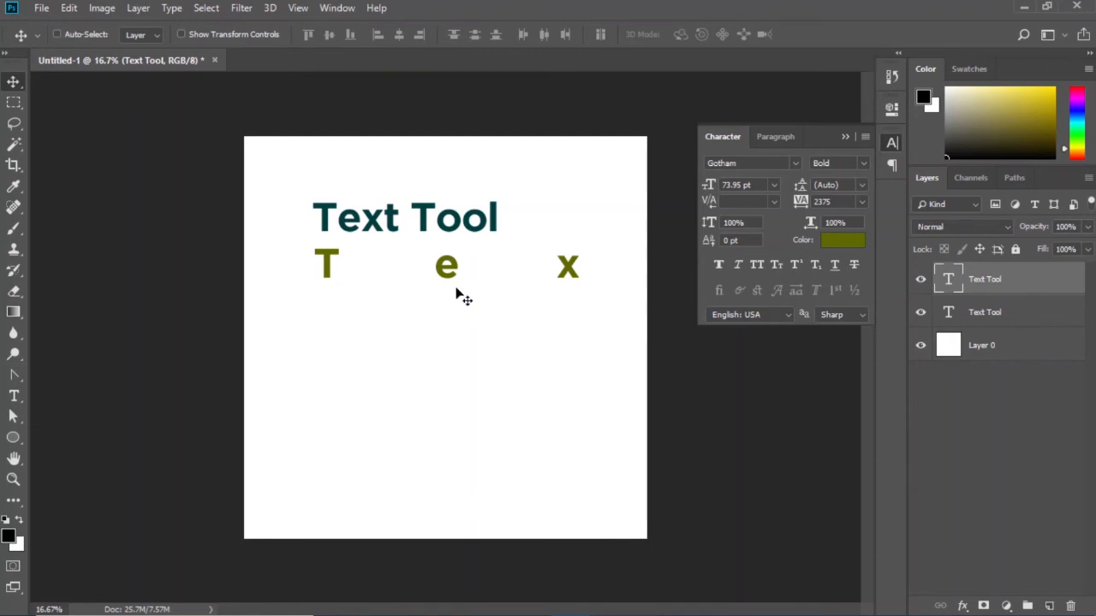
left_click(864, 202)
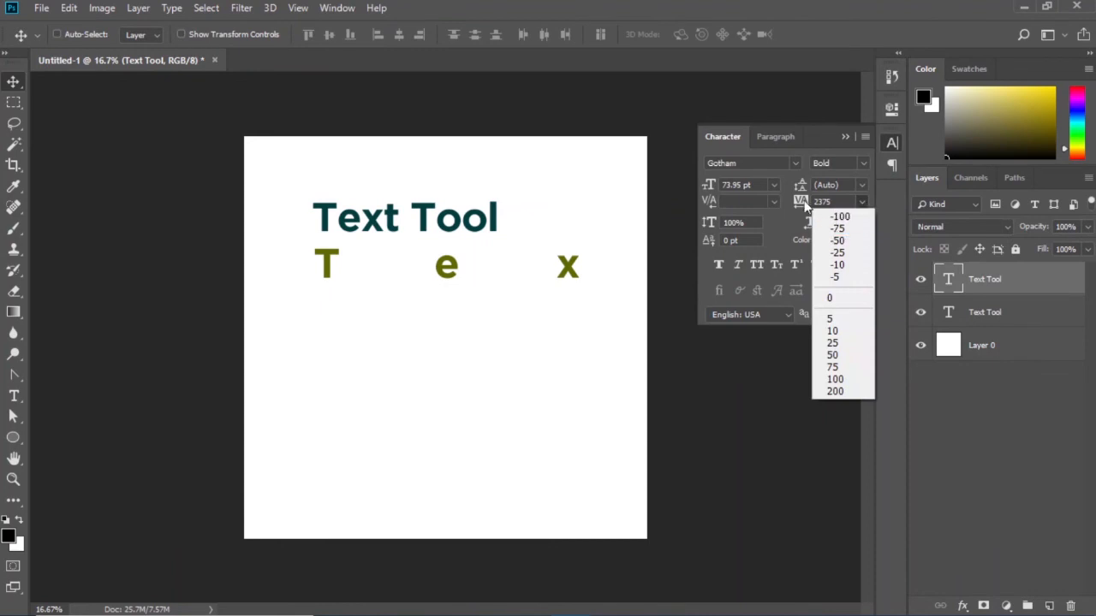
left_click(829, 298)
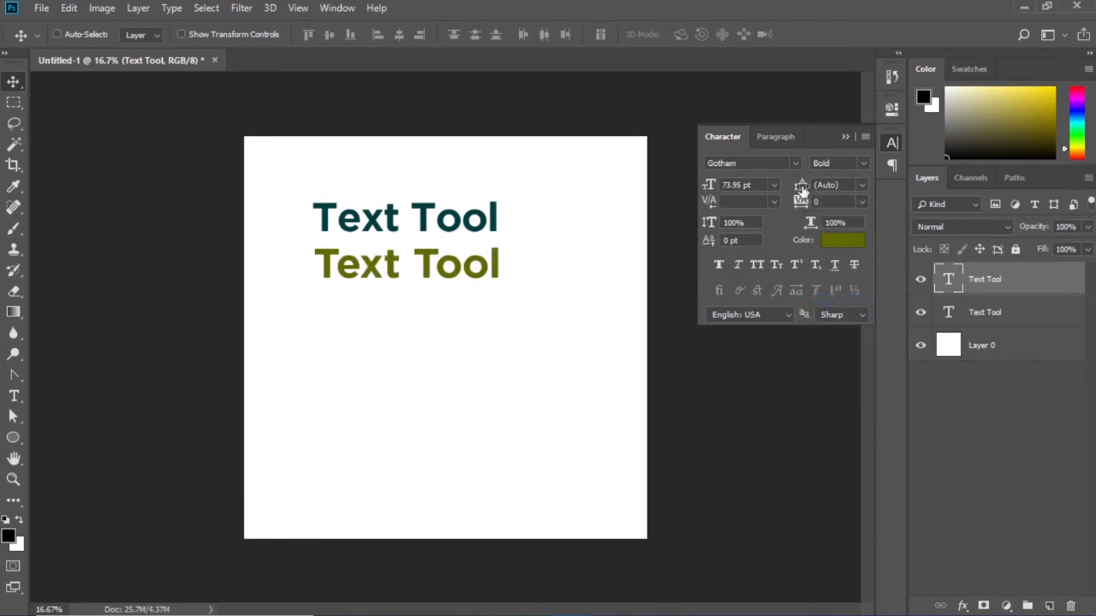
Add a second line reading "uyioinnh" beneath the lower "Text Tool" line in the same text layer and commit it.
left_click(14, 395)
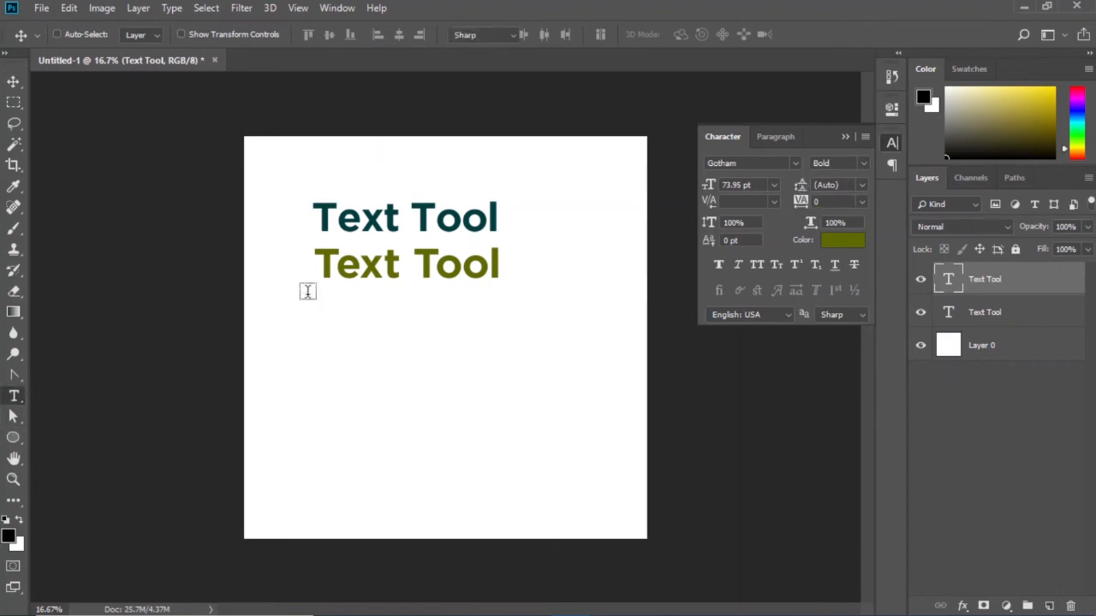
left_click(498, 261)
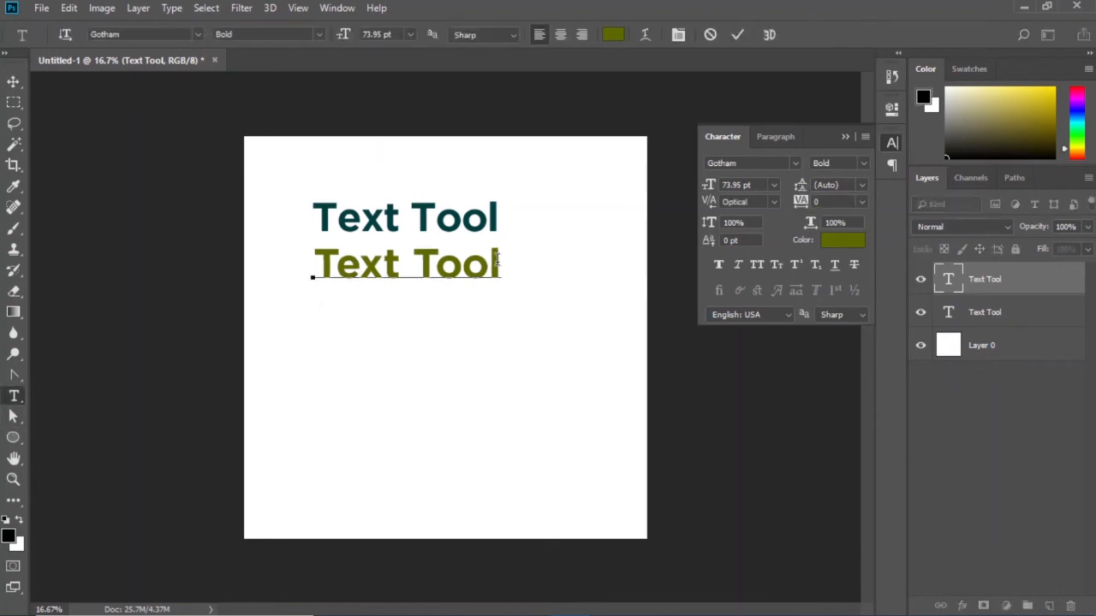
key("Return")
type("uyi")
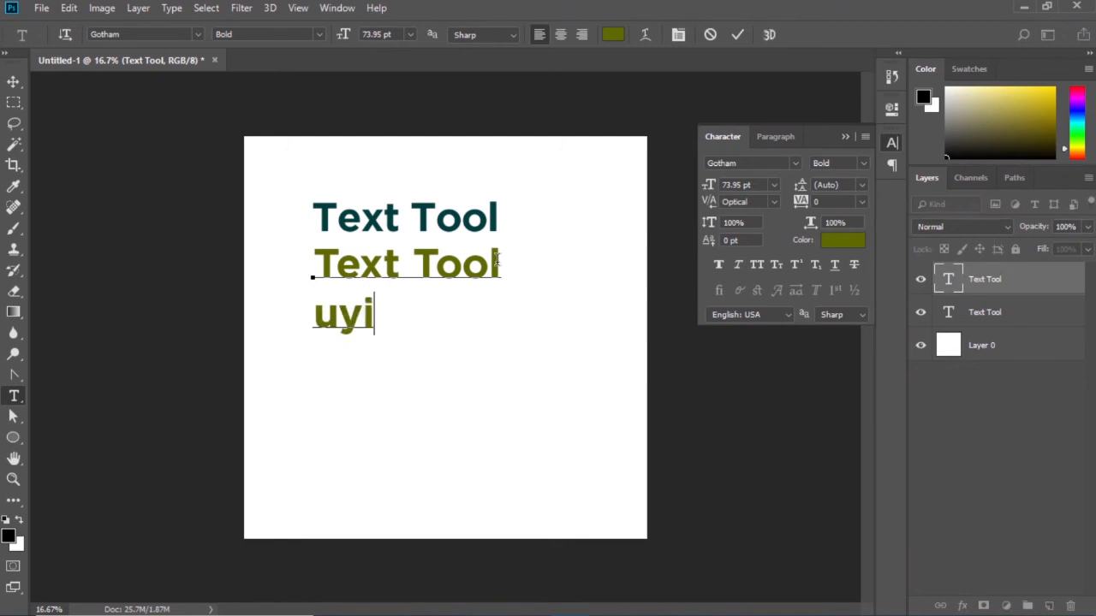
type("oinnh")
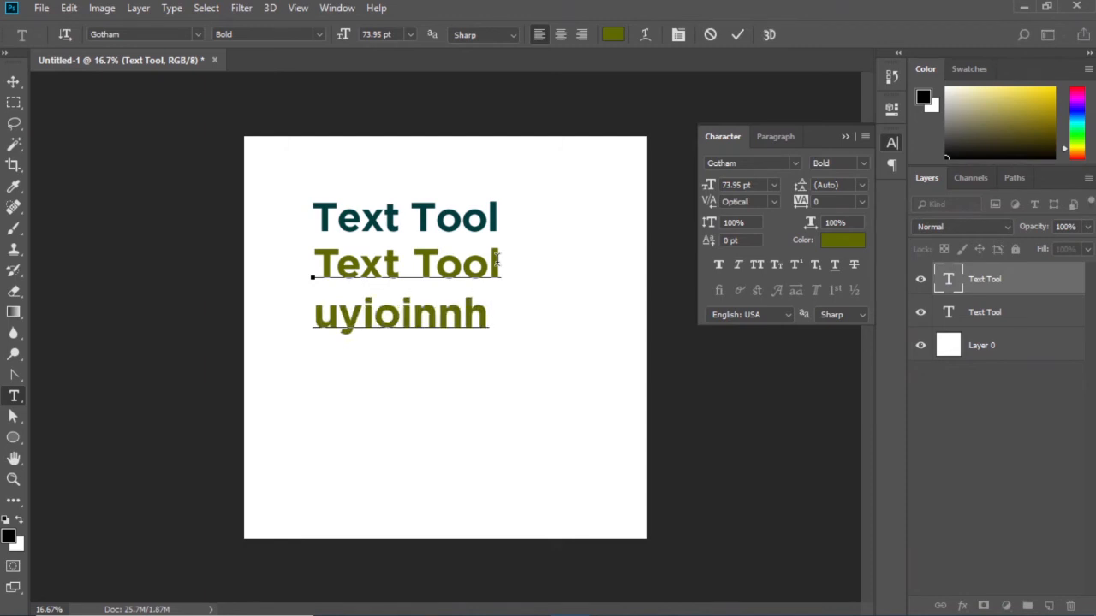
left_click(13, 81)
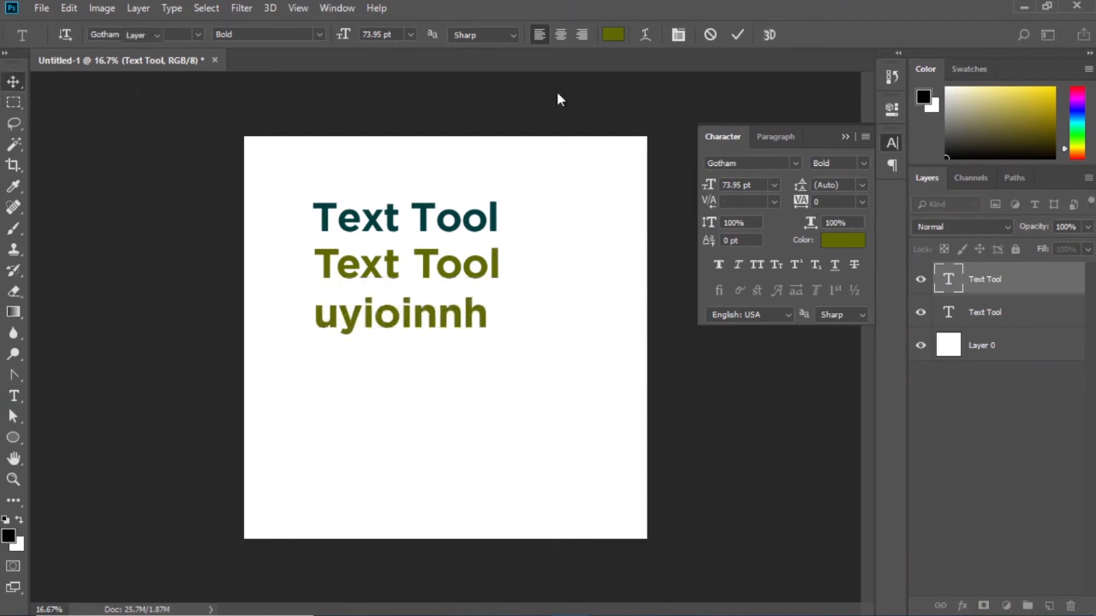
Try a leading of 14 pt on the two-line text layer.
left_click(861, 202)
left_click(855, 185)
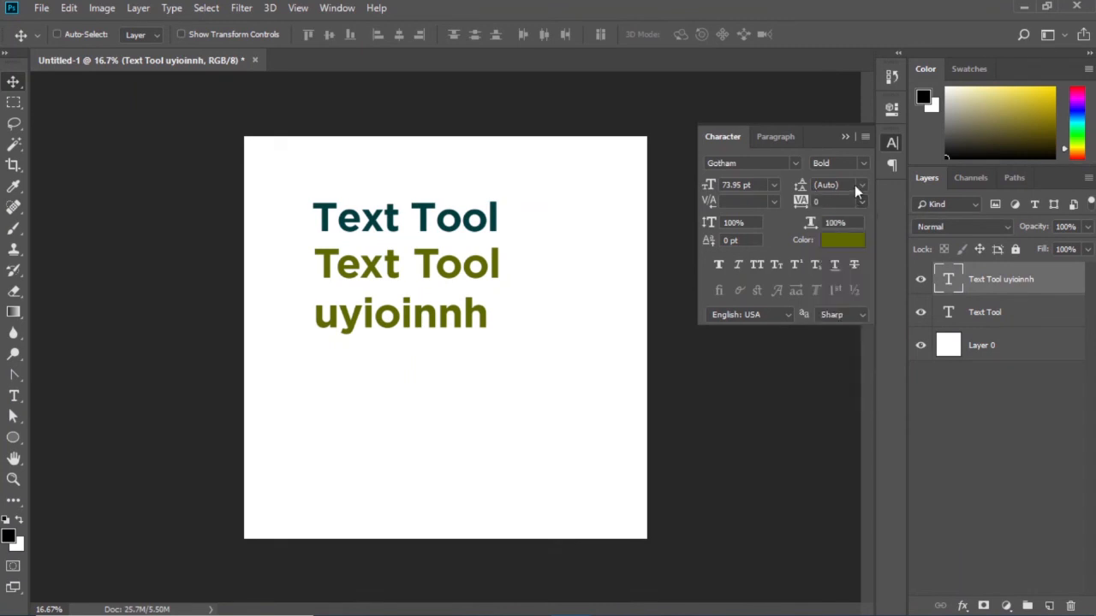
left_click(862, 185)
left_click(842, 291)
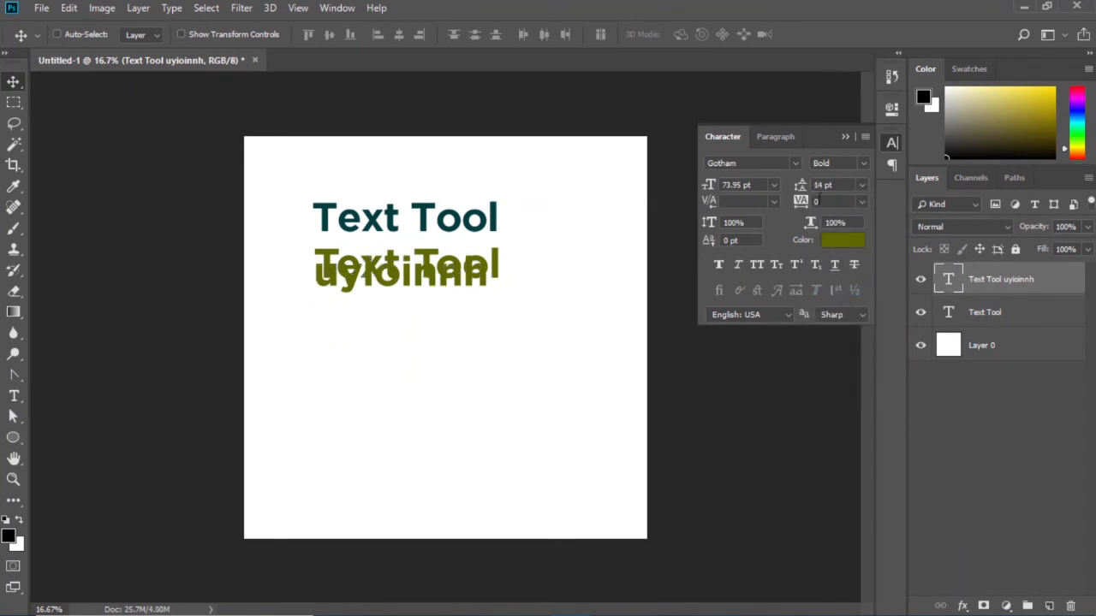
Try font sizes of 8 pt and 36 pt on the two-line text, set it to 72 pt, and return its leading to Auto.
left_click(774, 185)
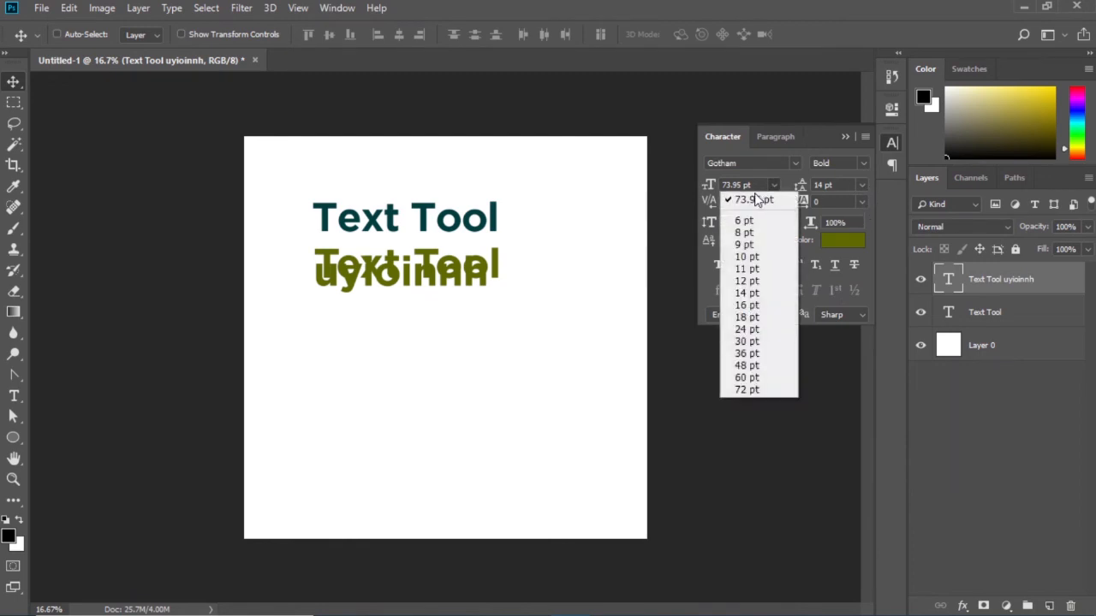
left_click(750, 233)
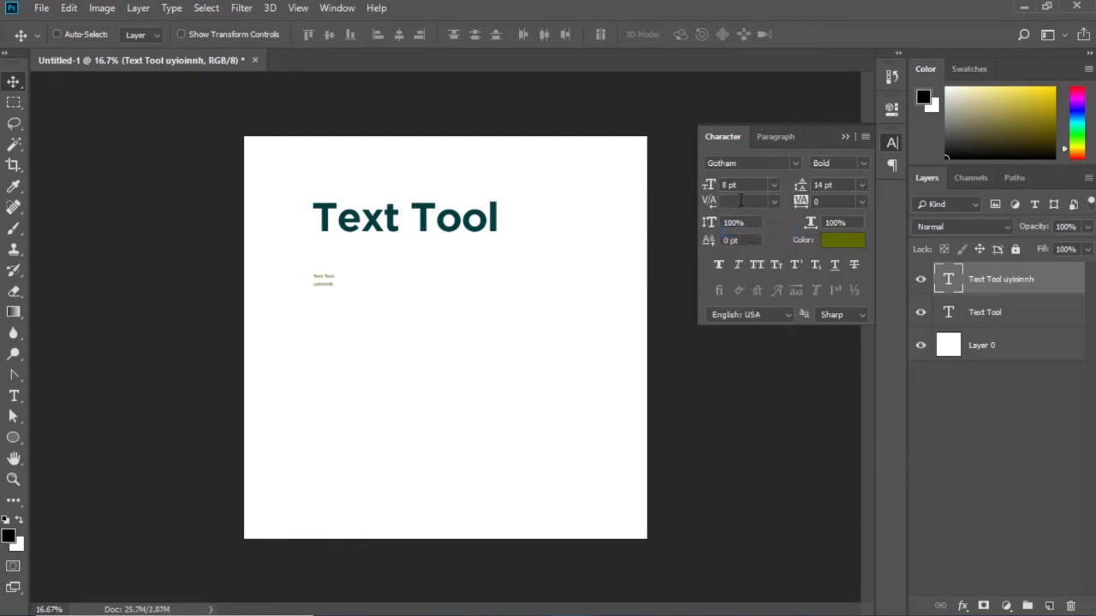
left_click(774, 185)
left_click(773, 355)
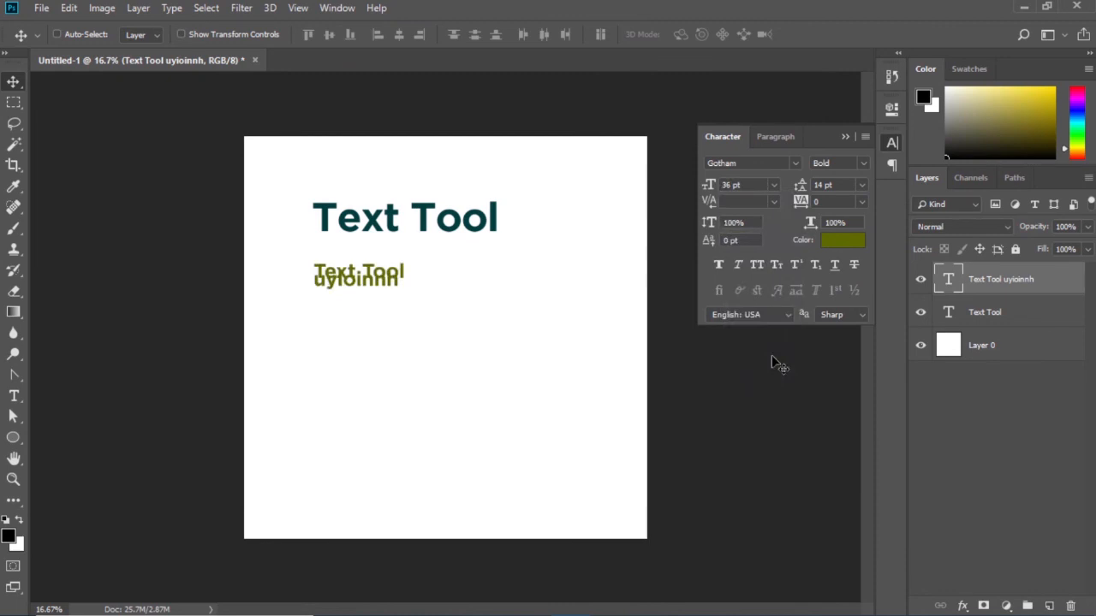
left_click(774, 202)
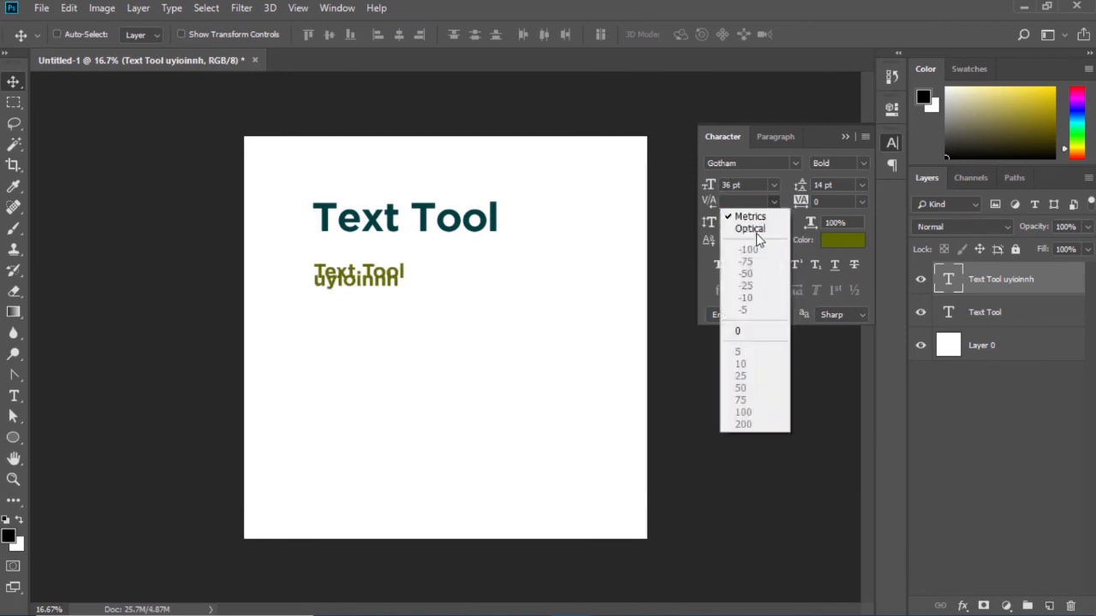
left_click(768, 196)
left_click(773, 185)
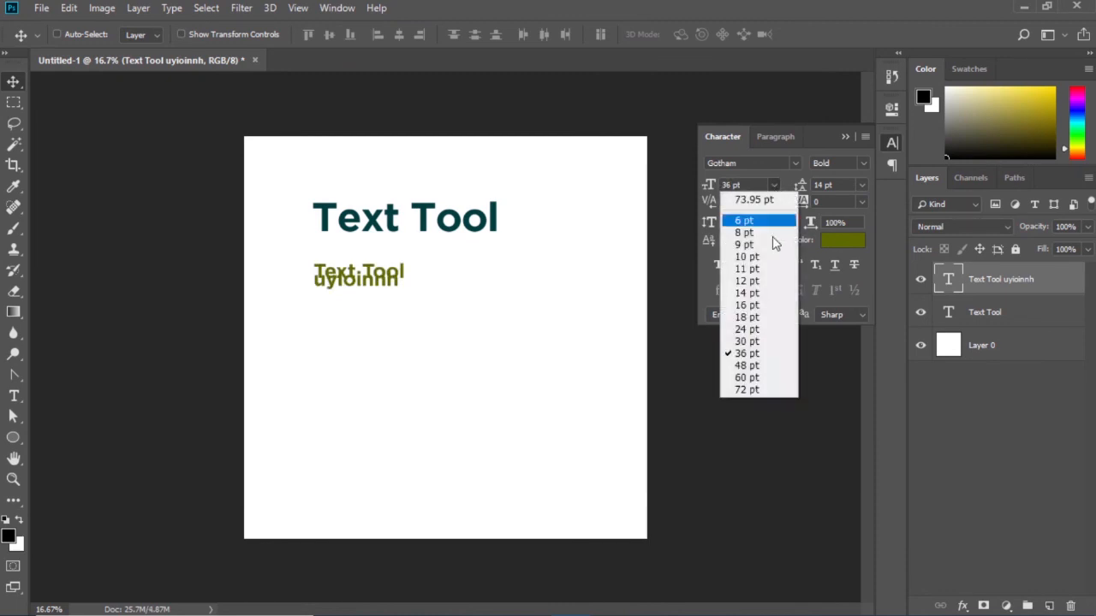
left_click(773, 390)
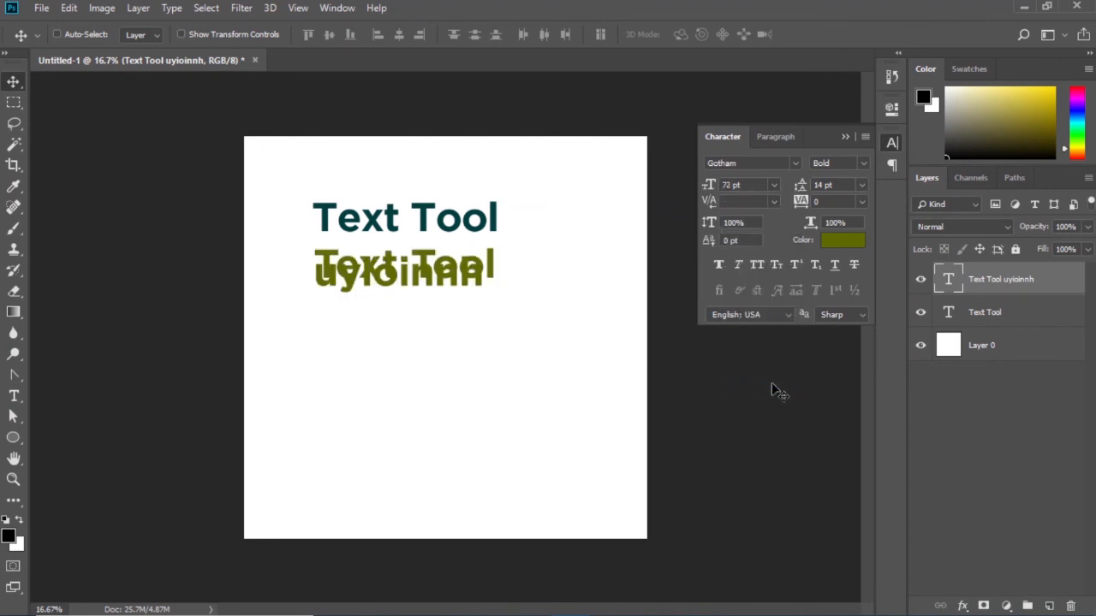
left_click(861, 186)
left_click(847, 199)
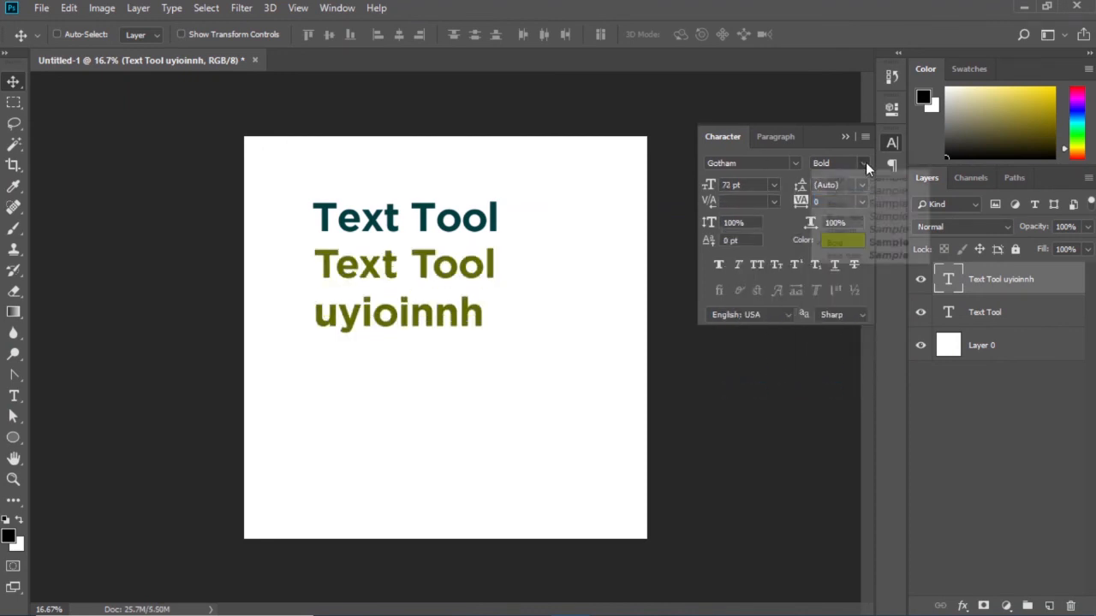
Compare the Light and Bold styles on the two-line text and change its font to Oaklash Regular.
left_click(864, 163)
left_click(836, 178)
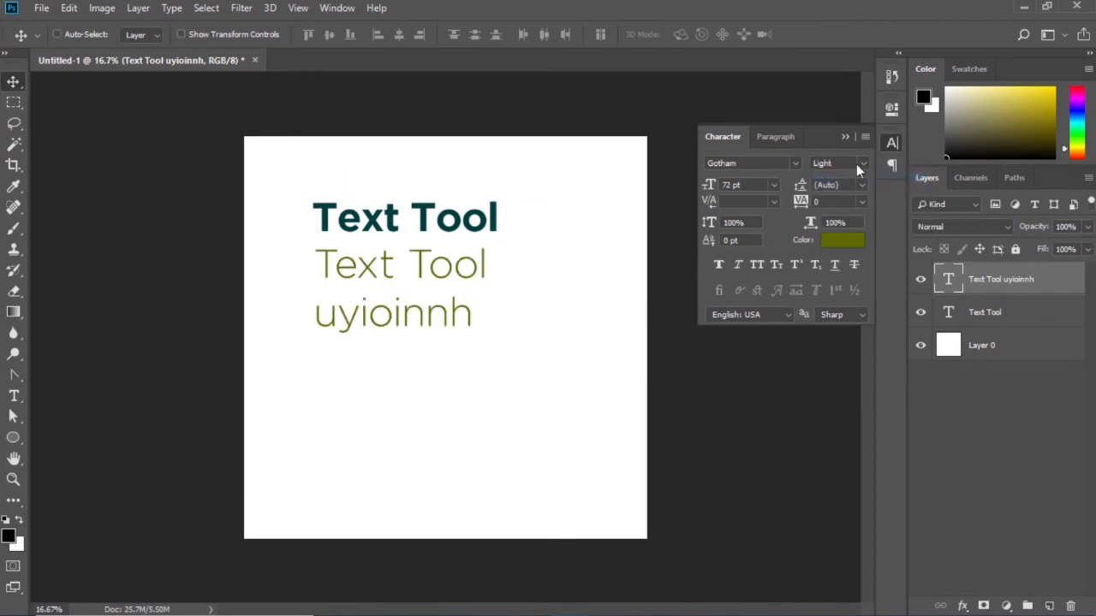
left_click(862, 163)
left_click(847, 241)
left_click(781, 160)
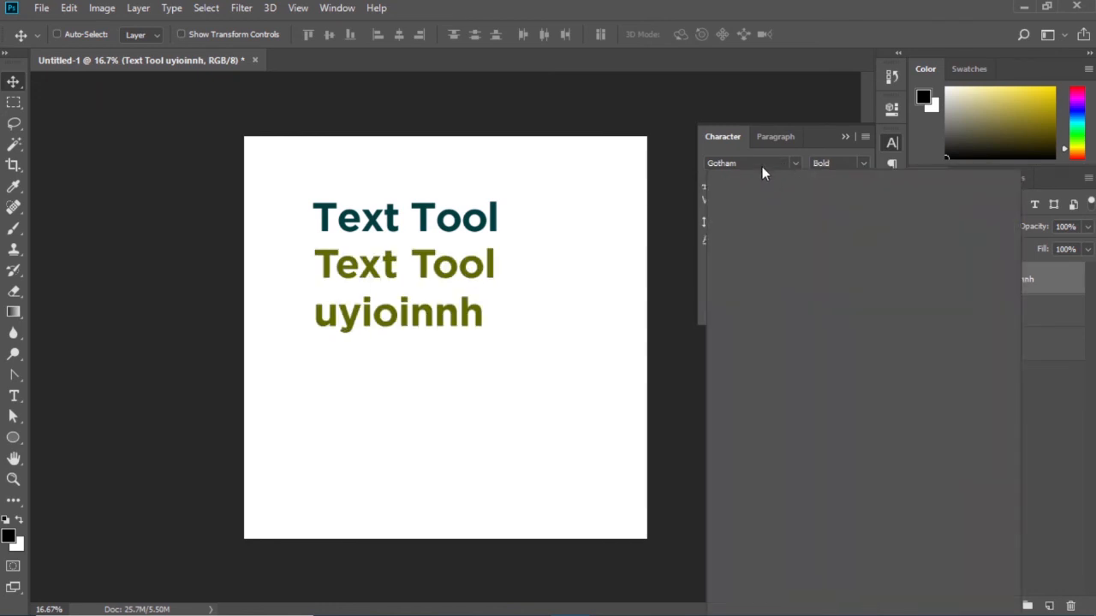
left_click(878, 258)
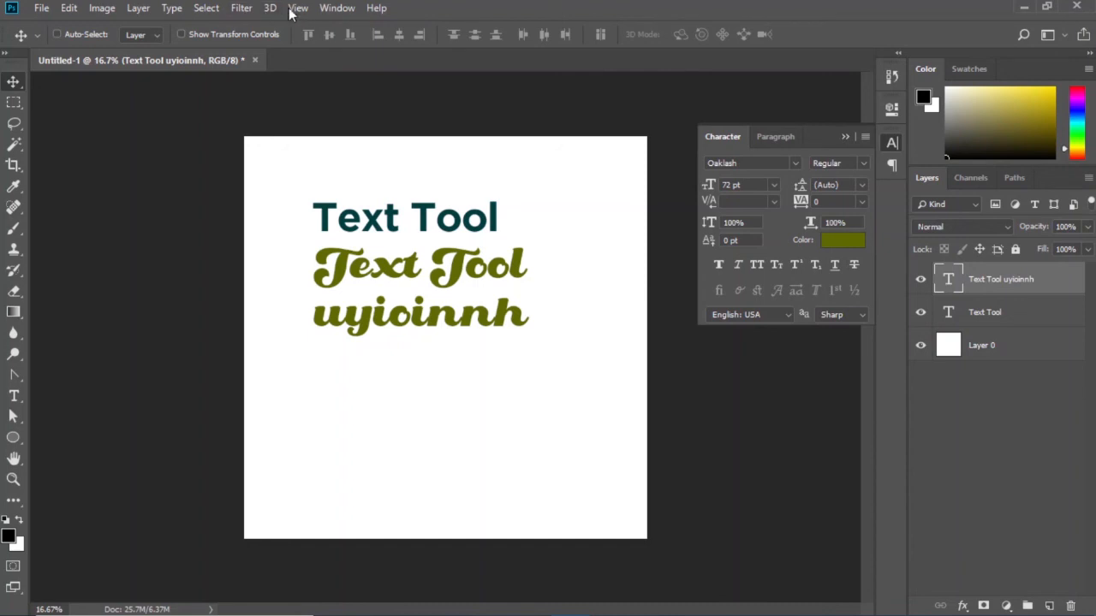
Hide the Character panel, show it again, and collapse it.
left_click(335, 8)
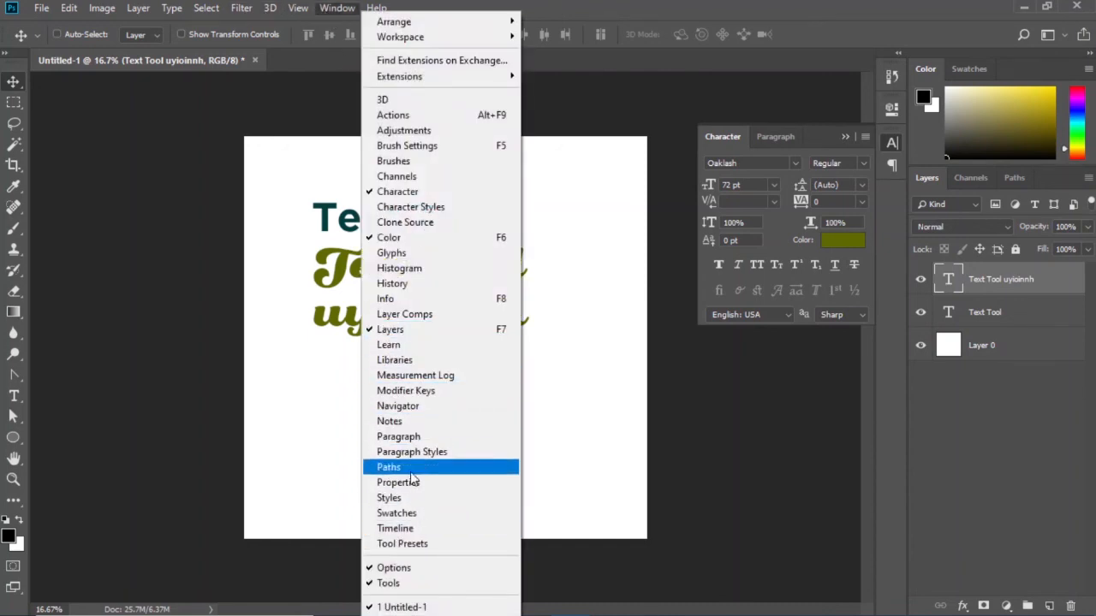
left_click(424, 192)
left_click(326, 8)
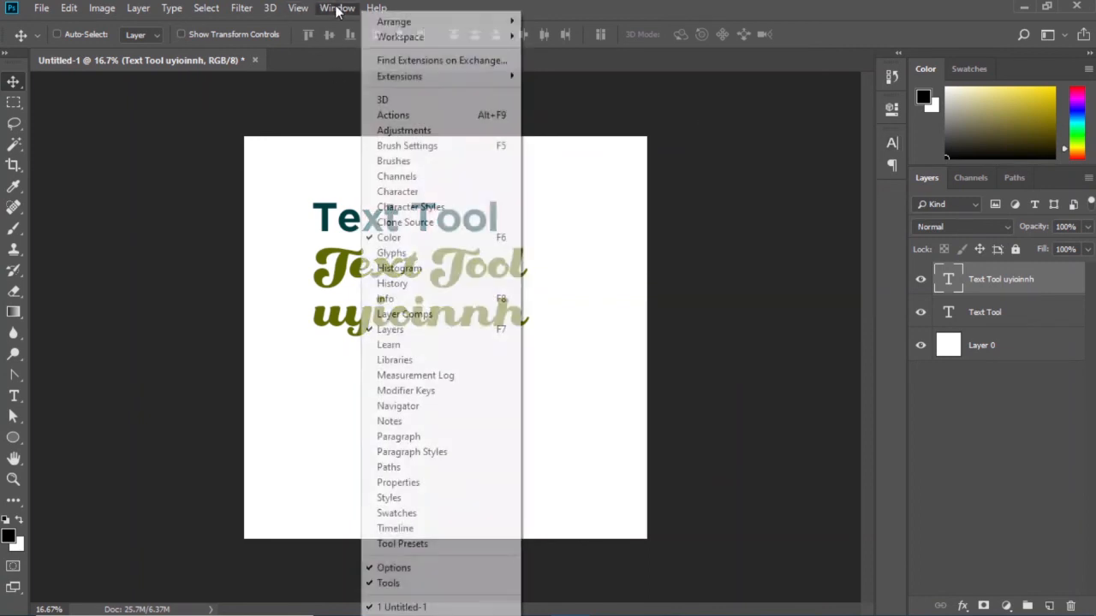
left_click(417, 193)
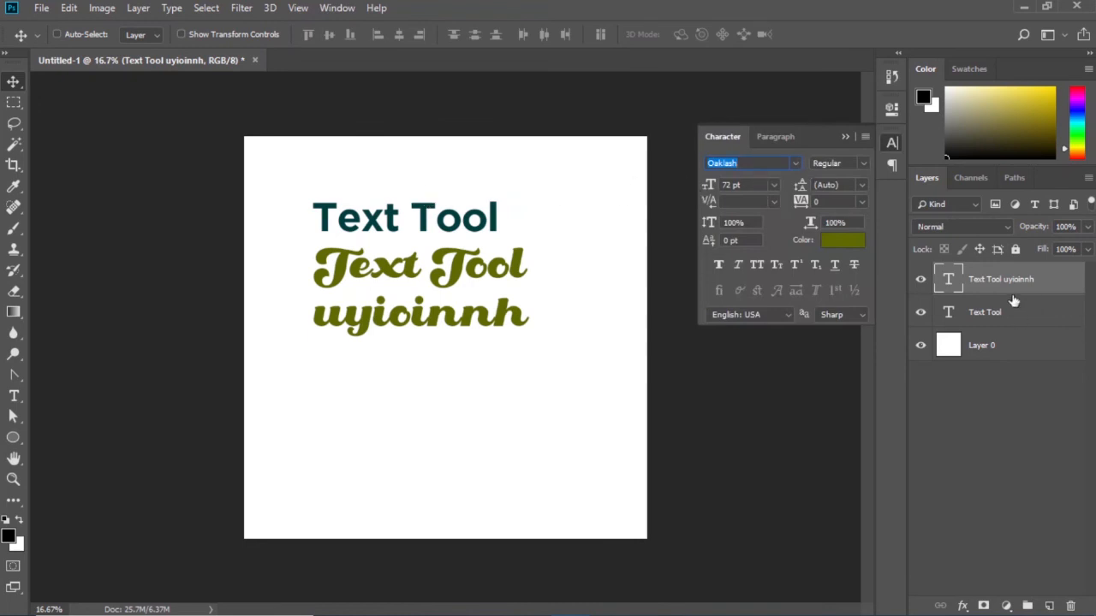
left_click(844, 136)
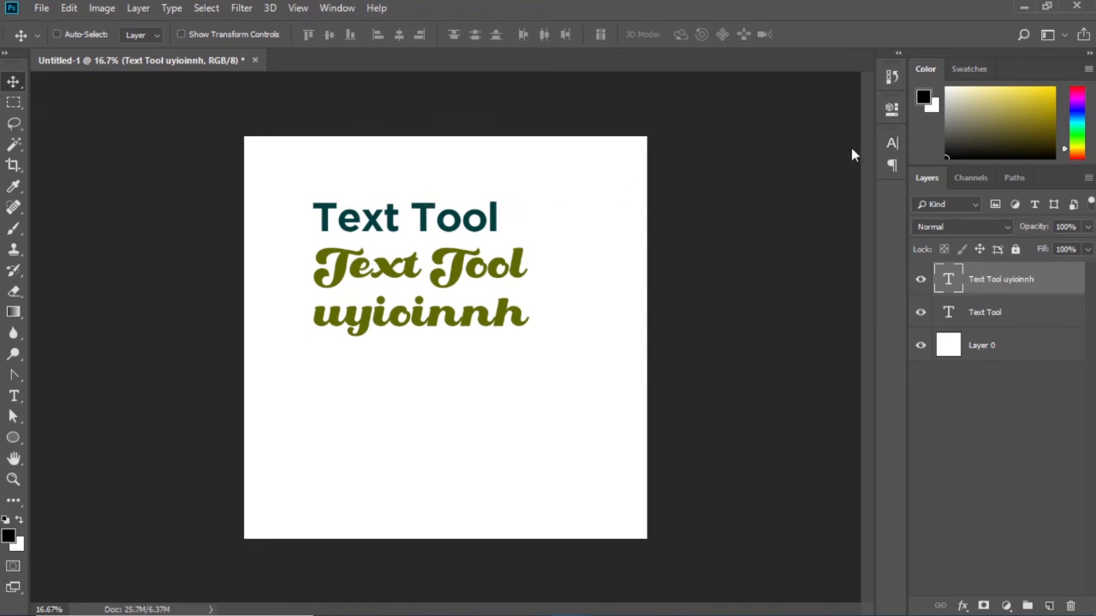
Preview the Arc Lower and Rise text warps on the two-line text without applying them, and delete its layer.
left_click(7, 397)
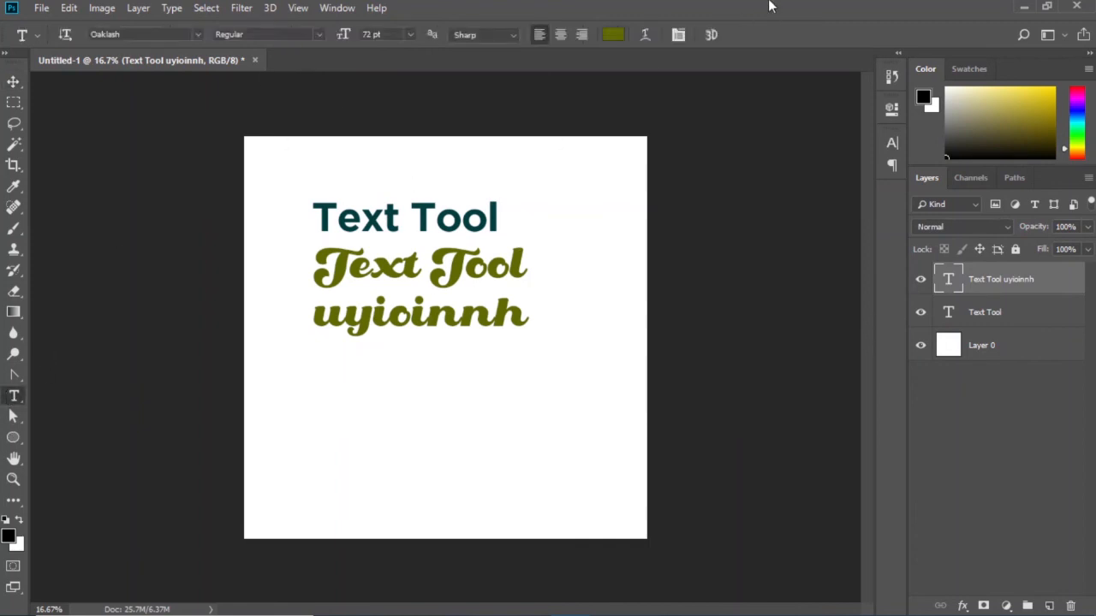
left_click(647, 36)
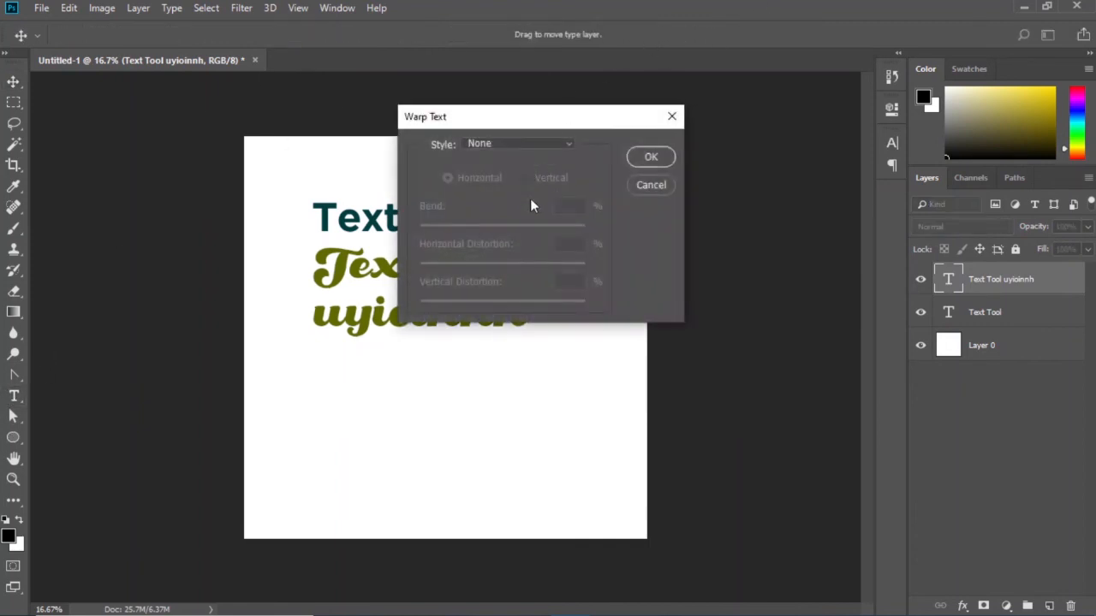
left_click(510, 146)
left_click(501, 205)
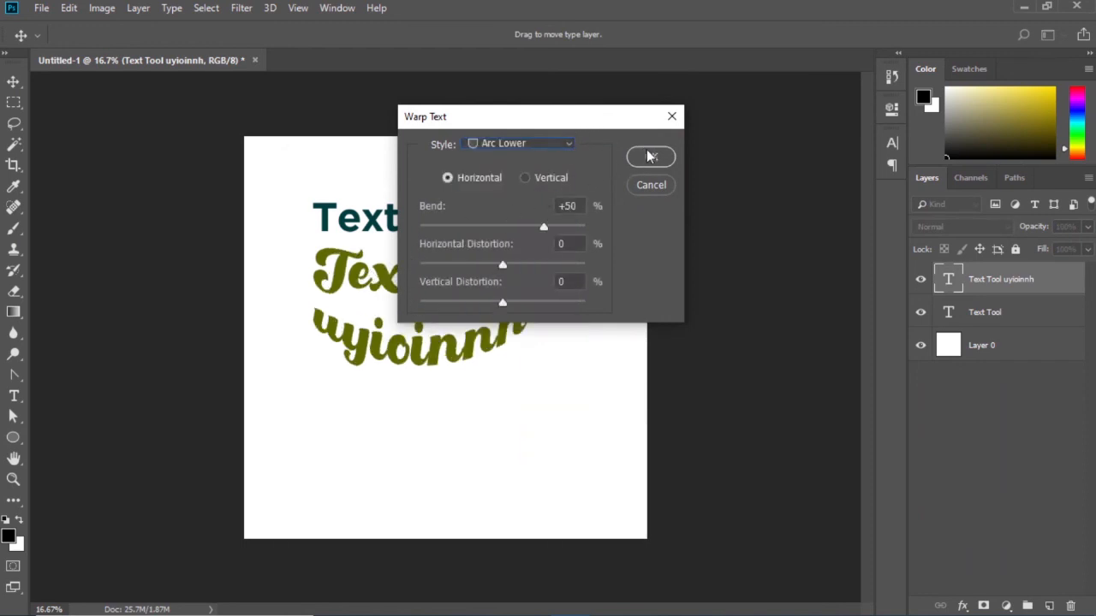
left_click(562, 145)
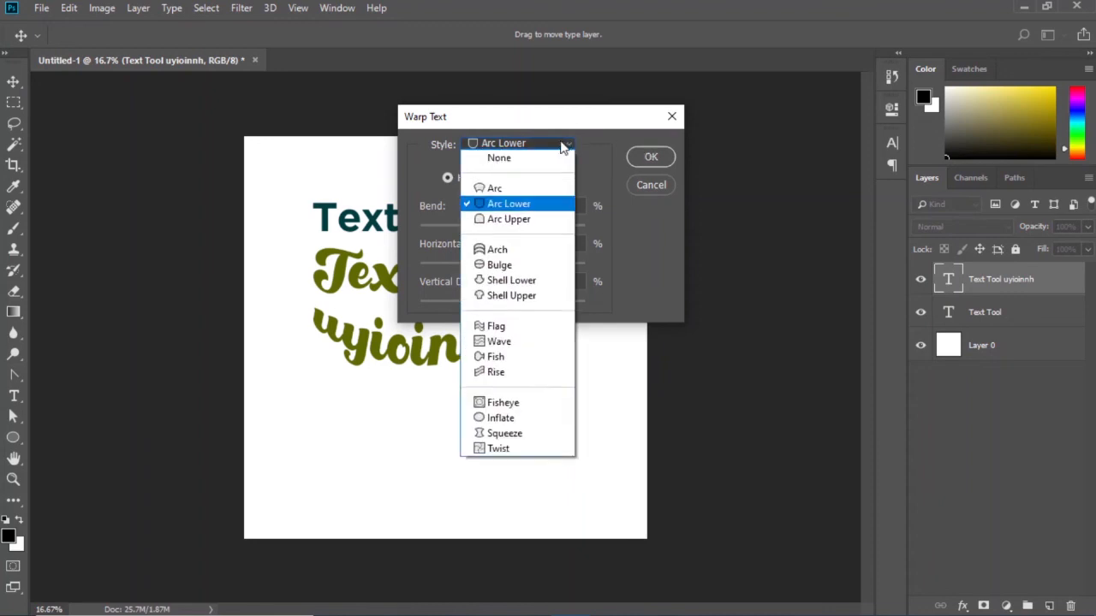
left_click(512, 374)
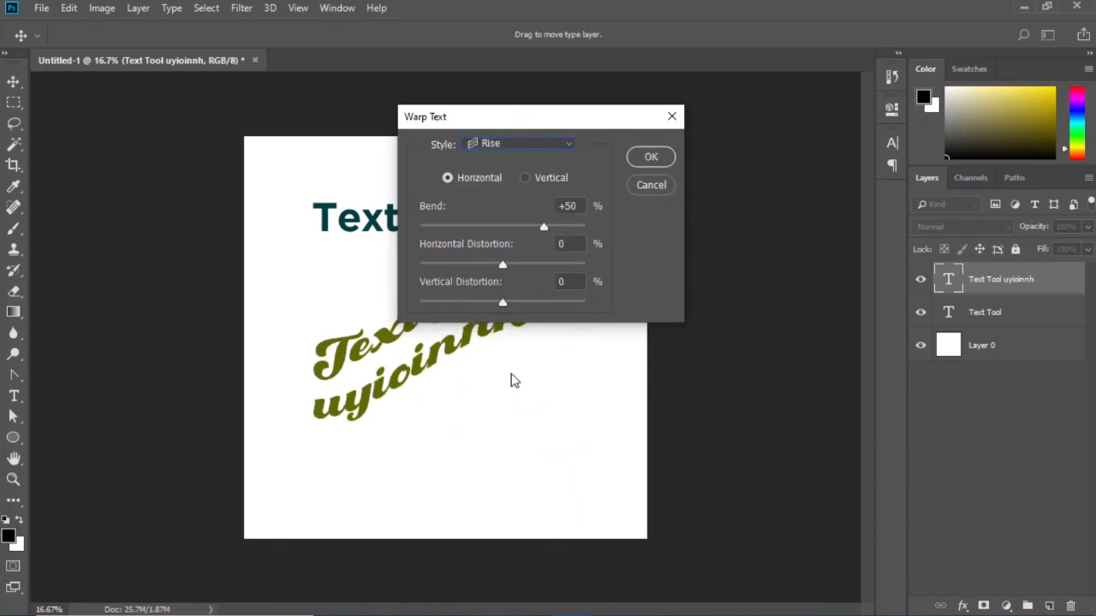
left_click(651, 185)
key("Escape")
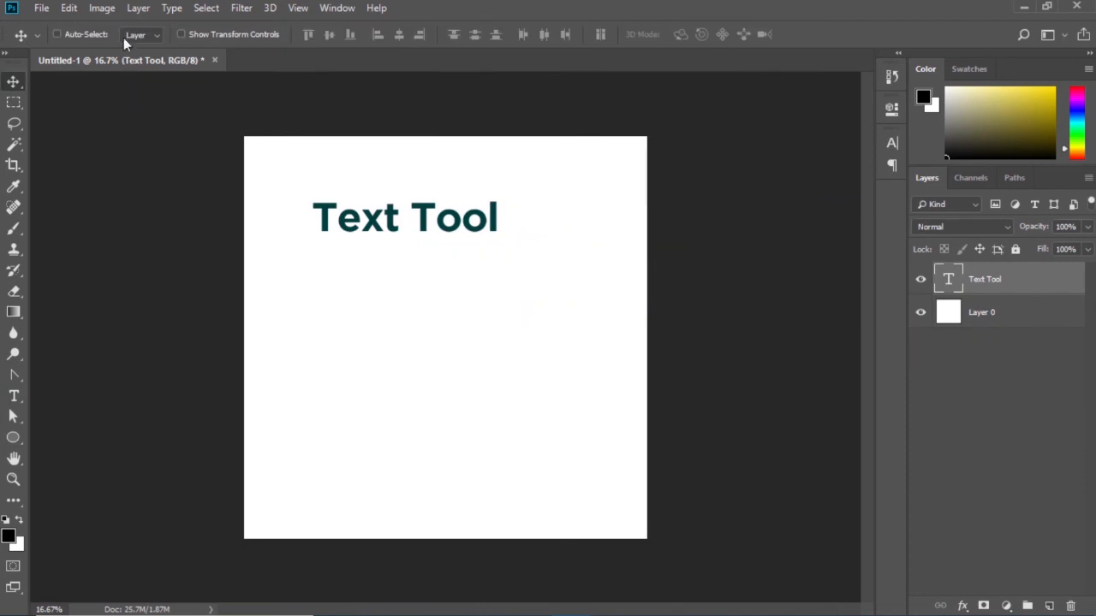